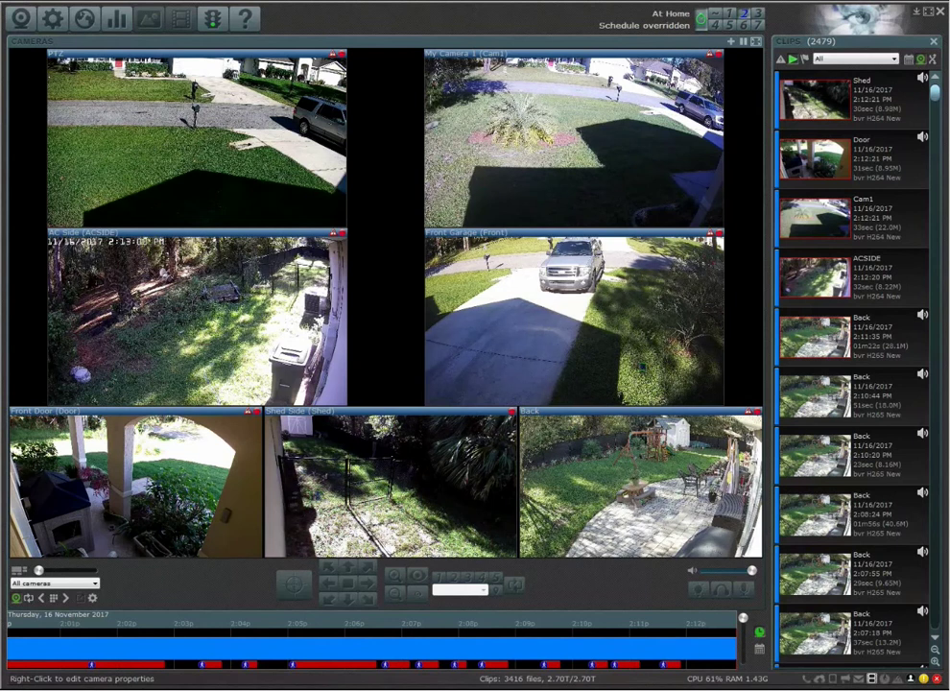
Activate profile 6, BI Vids, and set the Front Garage camera to record video when triggered.
click(744, 26)
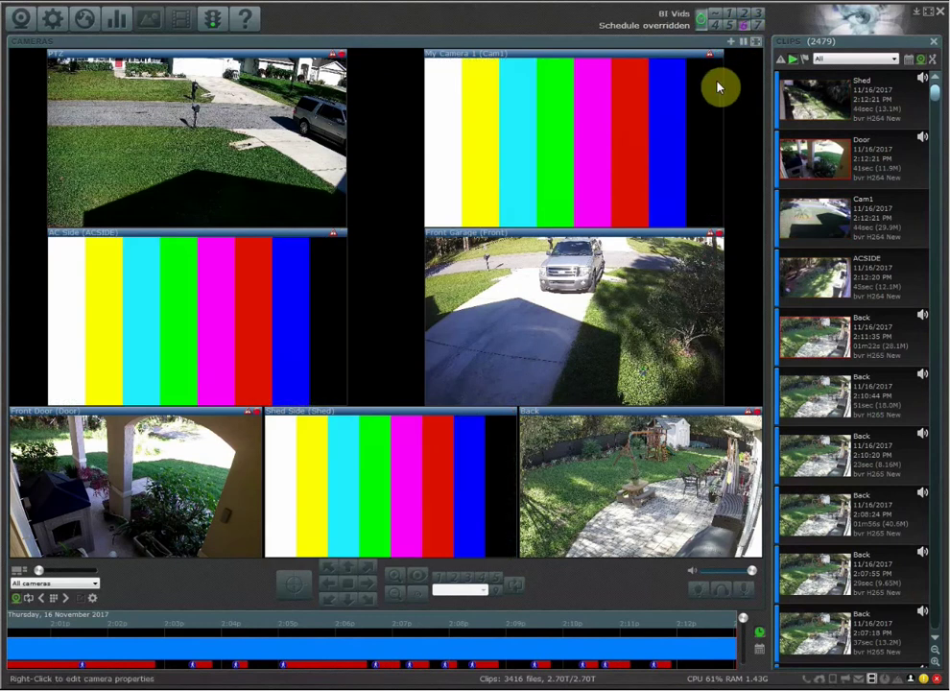
click(602, 330)
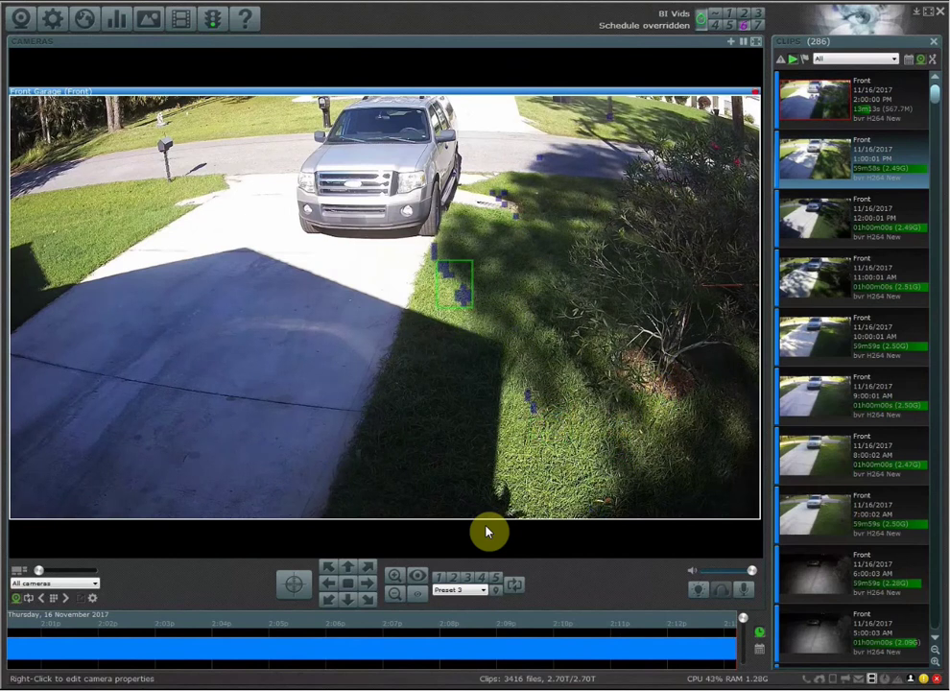
right_click(329, 367)
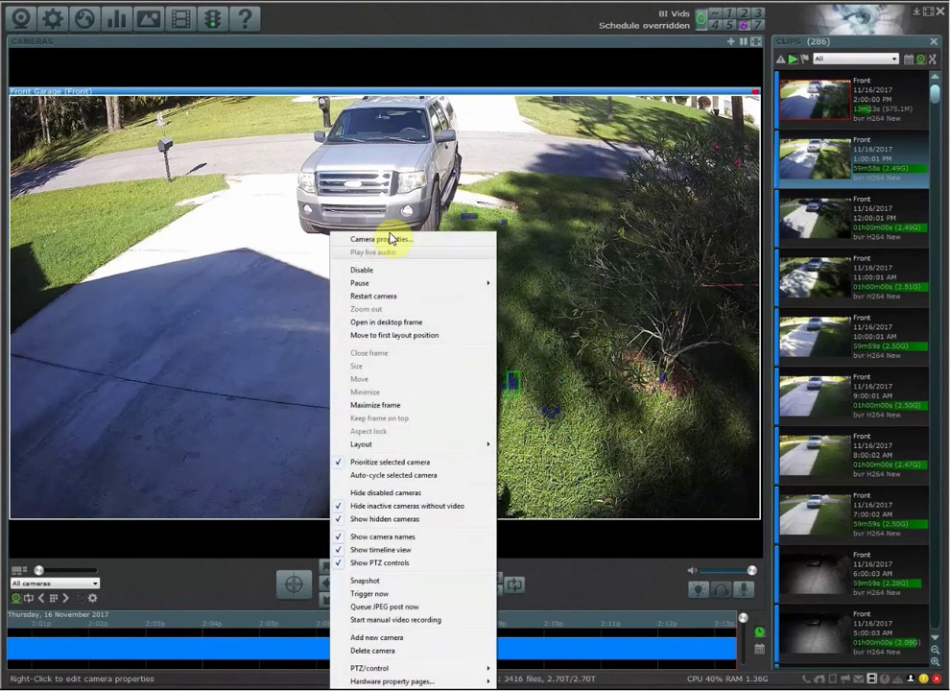
click(392, 240)
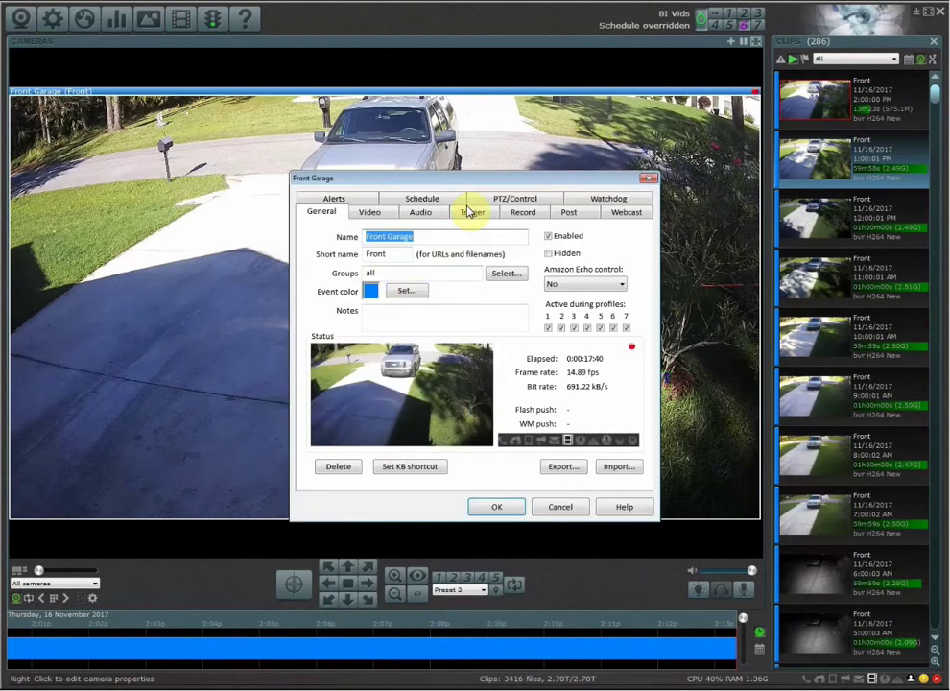
click(518, 213)
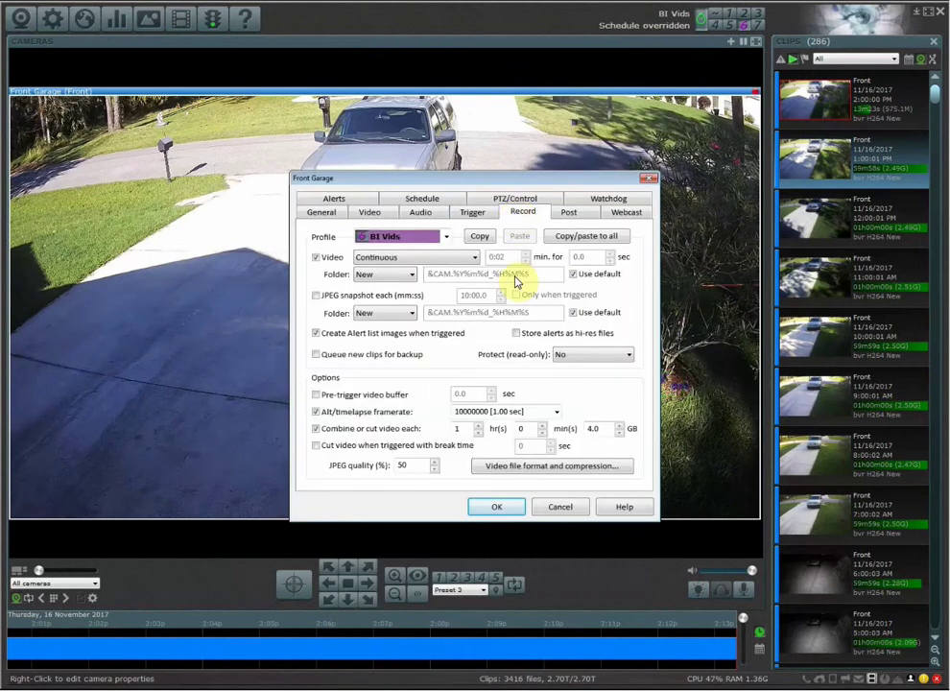
click(442, 257)
click(425, 272)
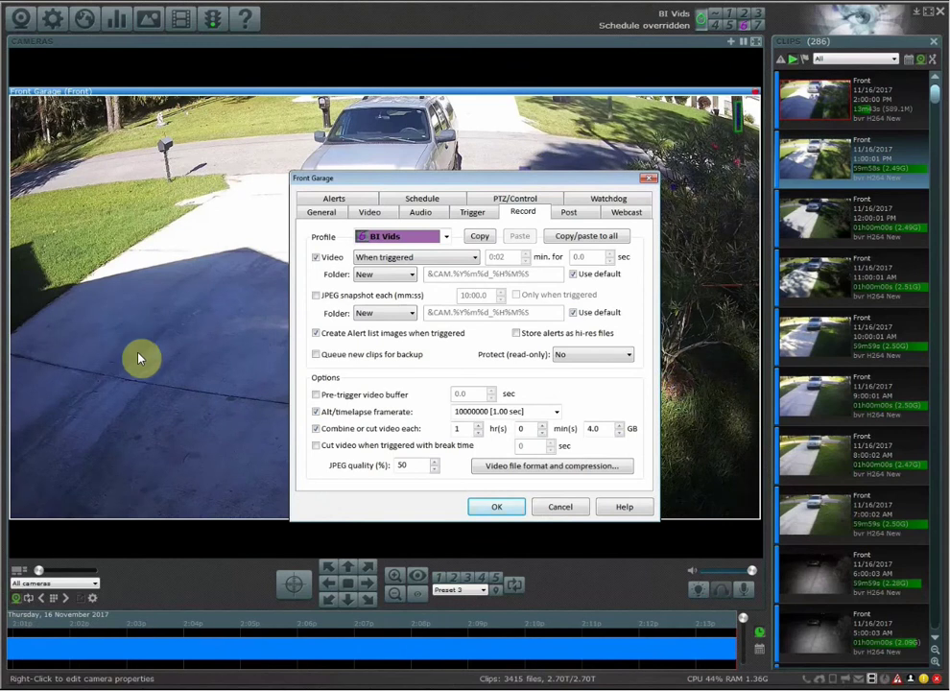
Review the Front Garage camera's alert settings for the BI Vids profile.
click(341, 198)
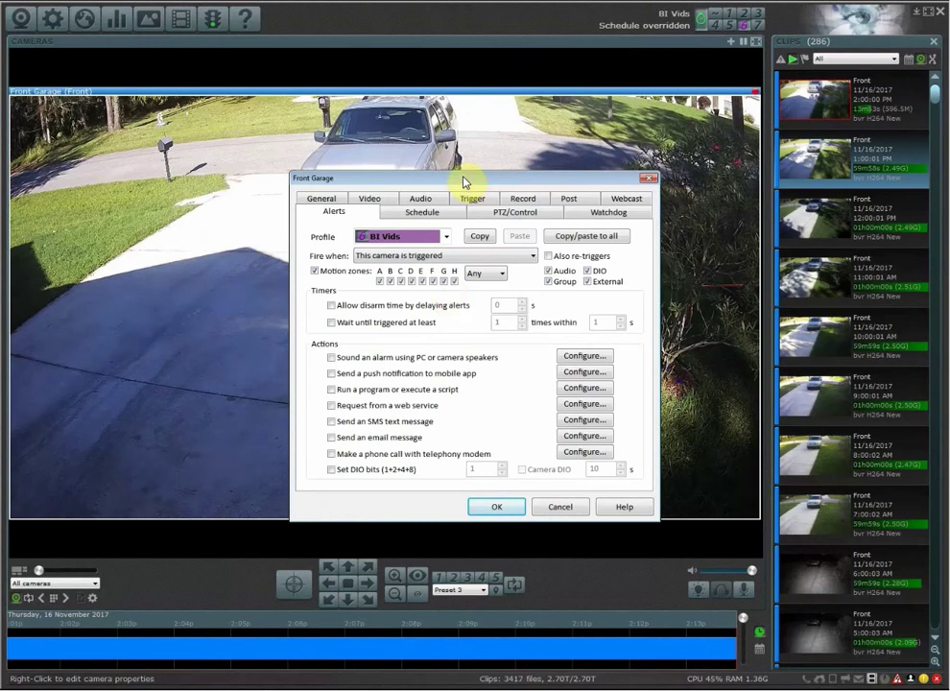
drag(469, 185, 360, 358)
drag(399, 185, 396, 186)
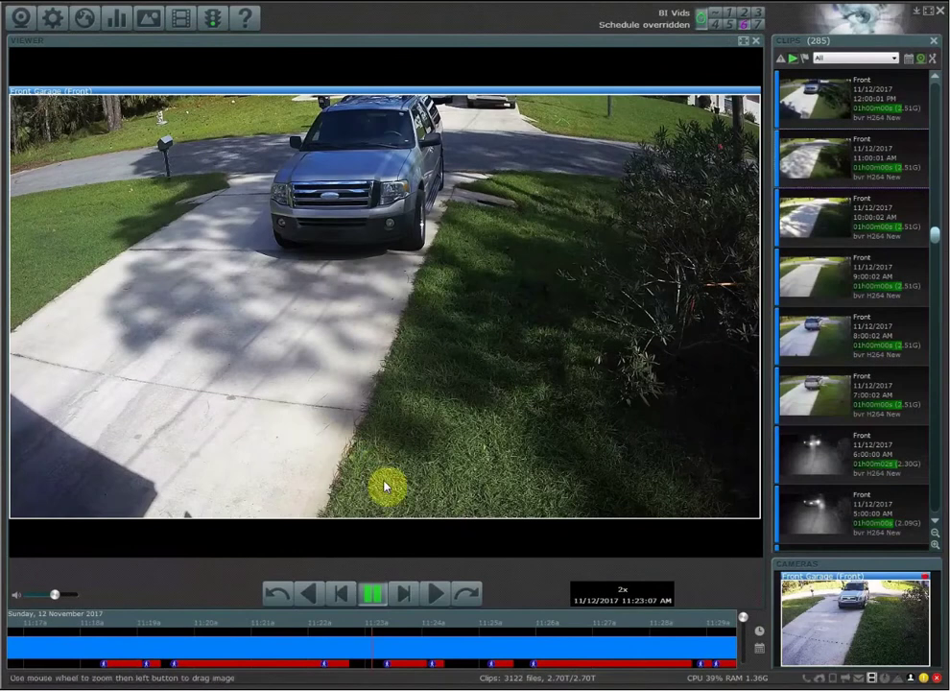
Play the recorded Front Garage clip at 8x speed.
click(441, 595)
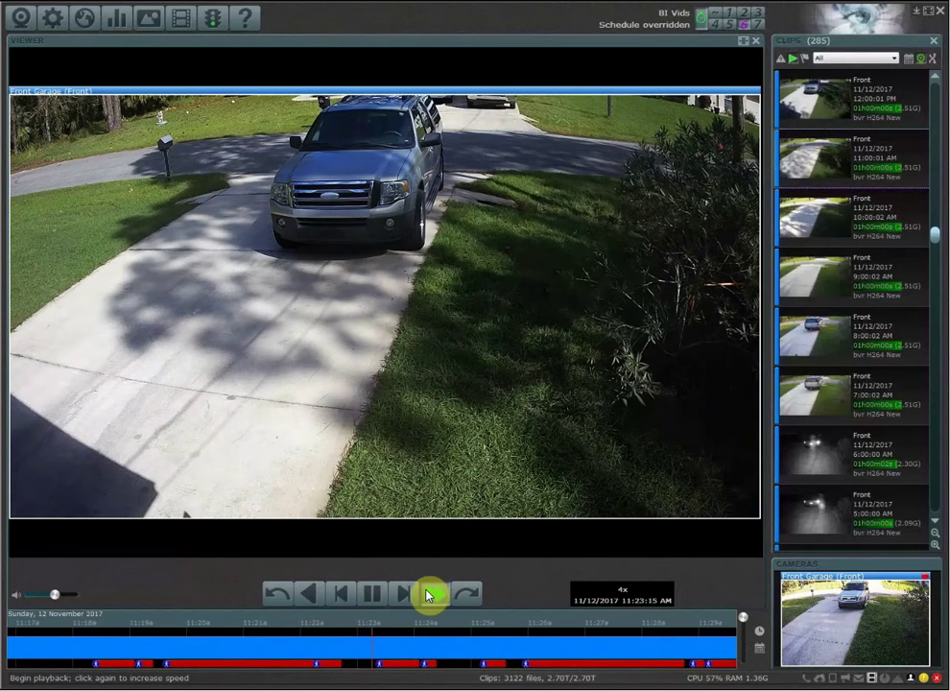
click(432, 596)
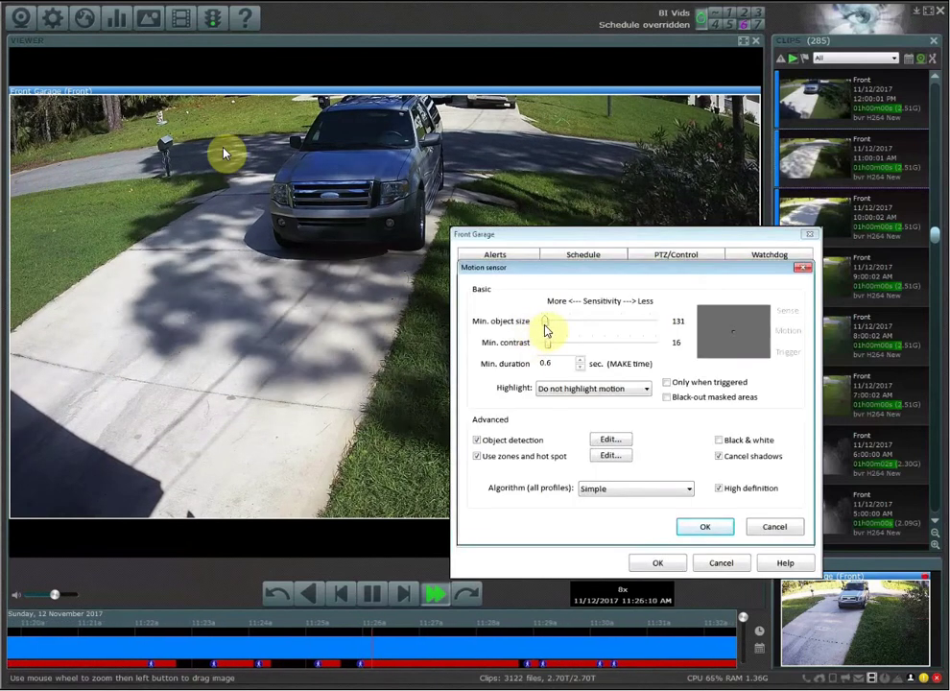
Raise the motion sensor's minimum object size to 634, reduce it to 136, and apply the settings.
drag(544, 322, 602, 322)
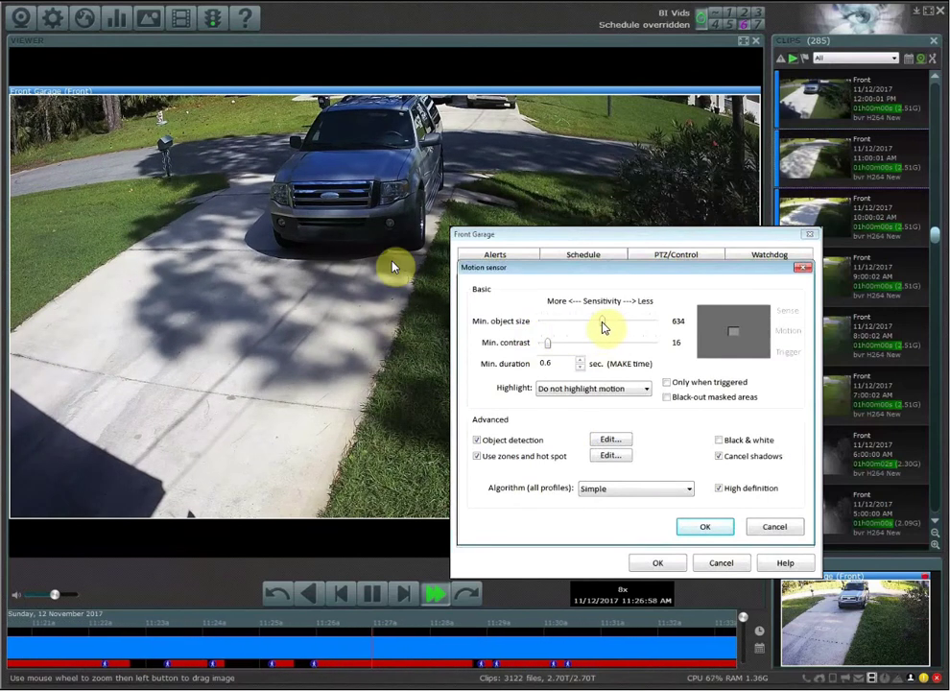
drag(600, 325, 545, 323)
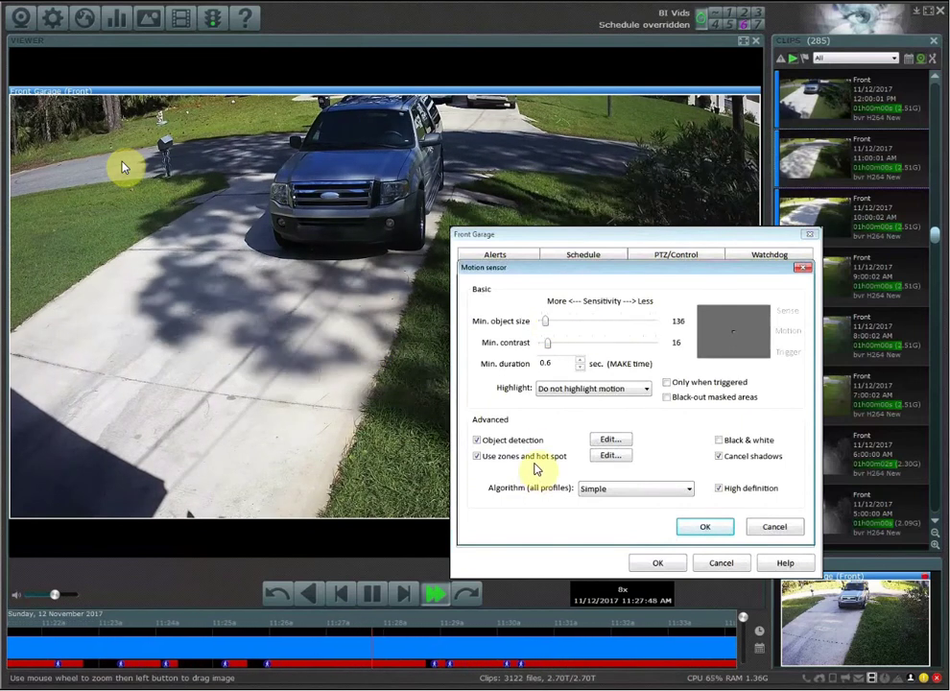
key(Return)
key(Return)
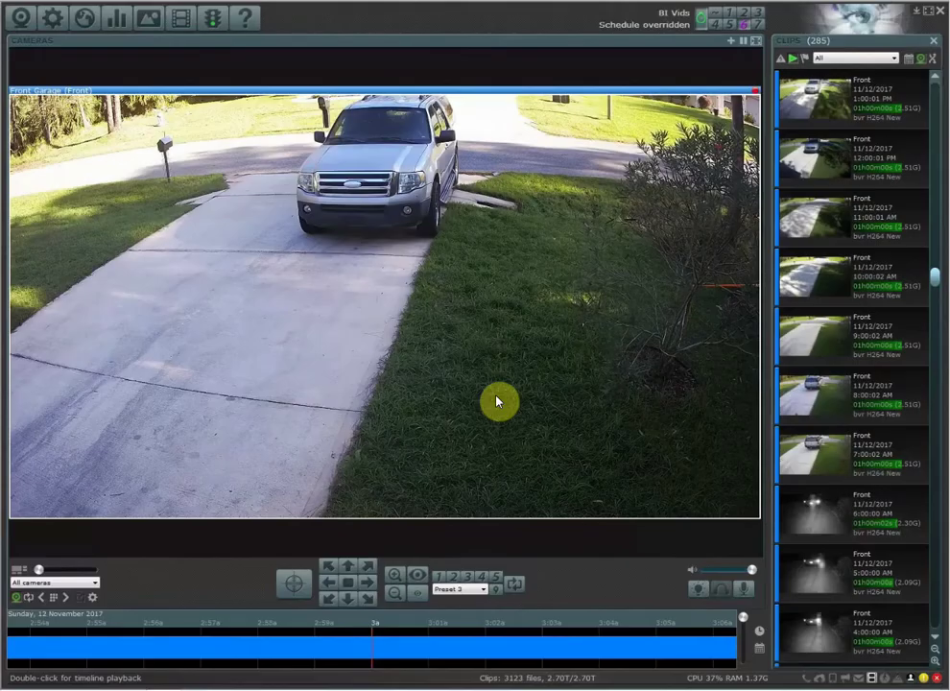
Open the motion zone editor from the Front Garage camera's motion sensor configuration.
right_click(303, 278)
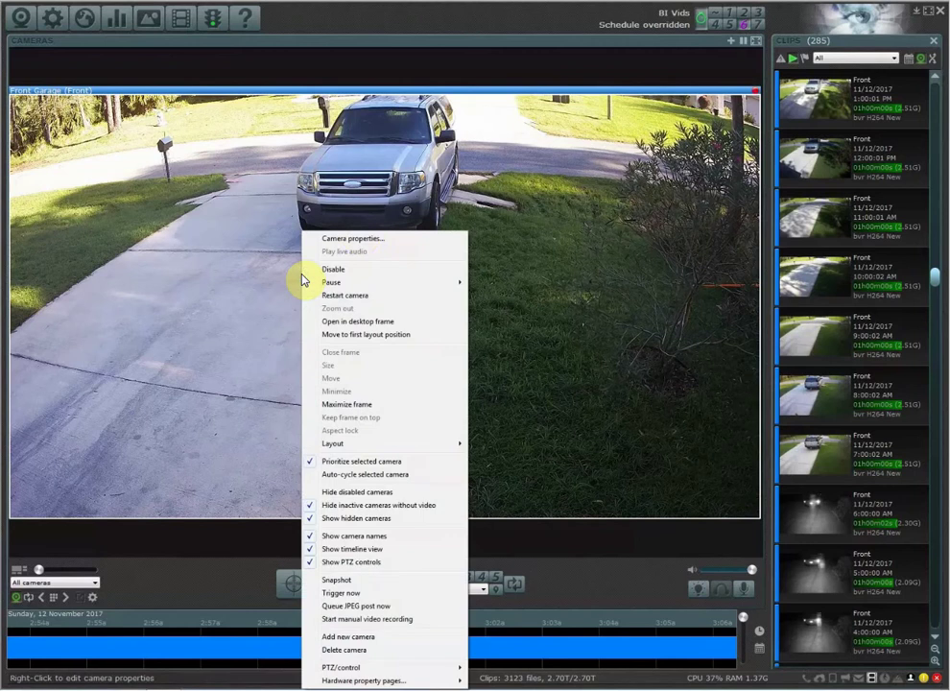
click(352, 240)
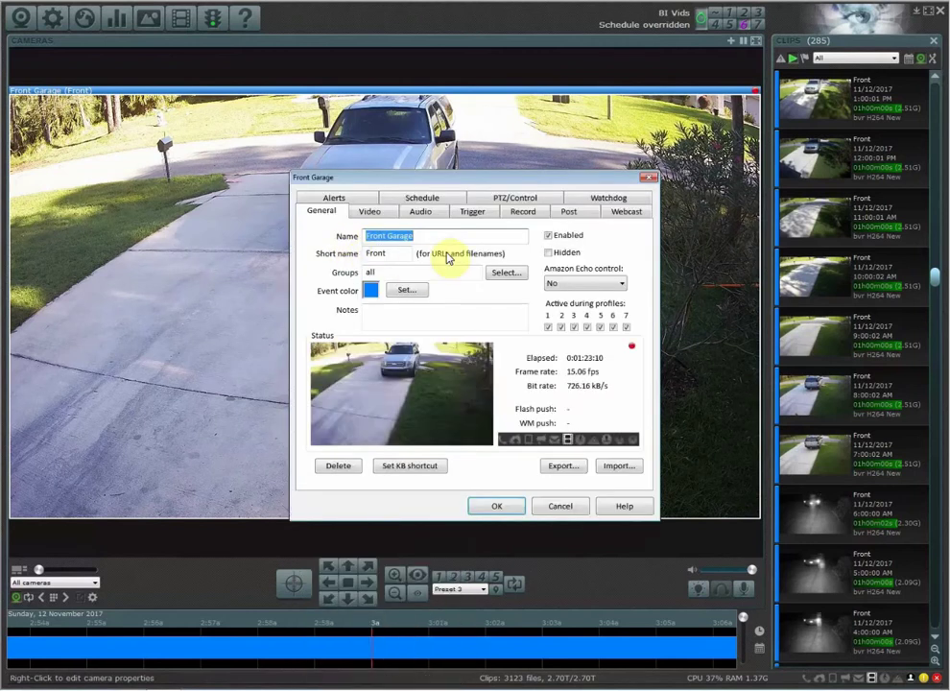
click(467, 214)
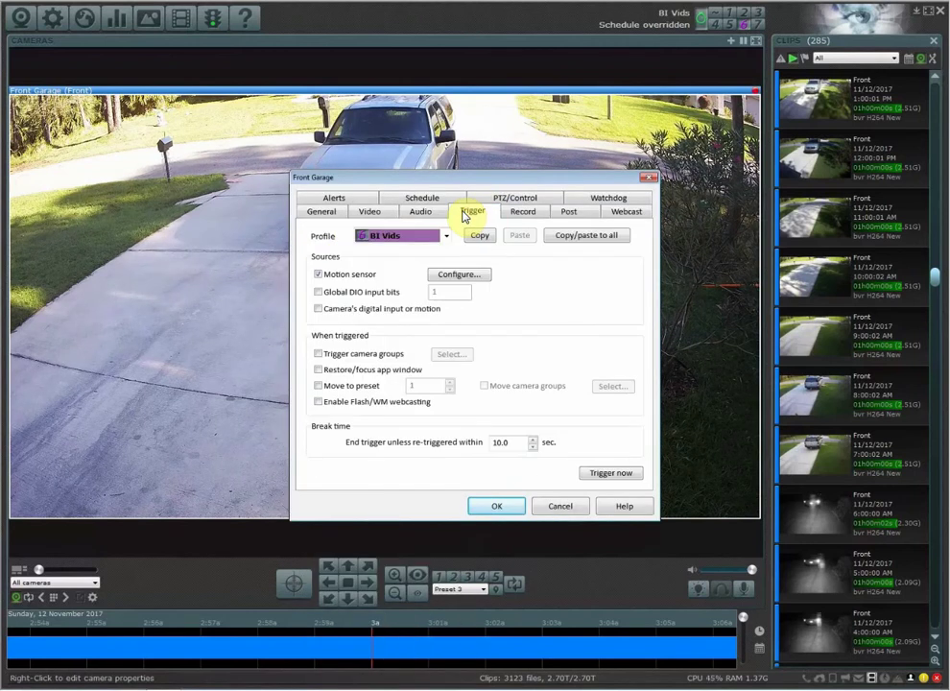
click(468, 276)
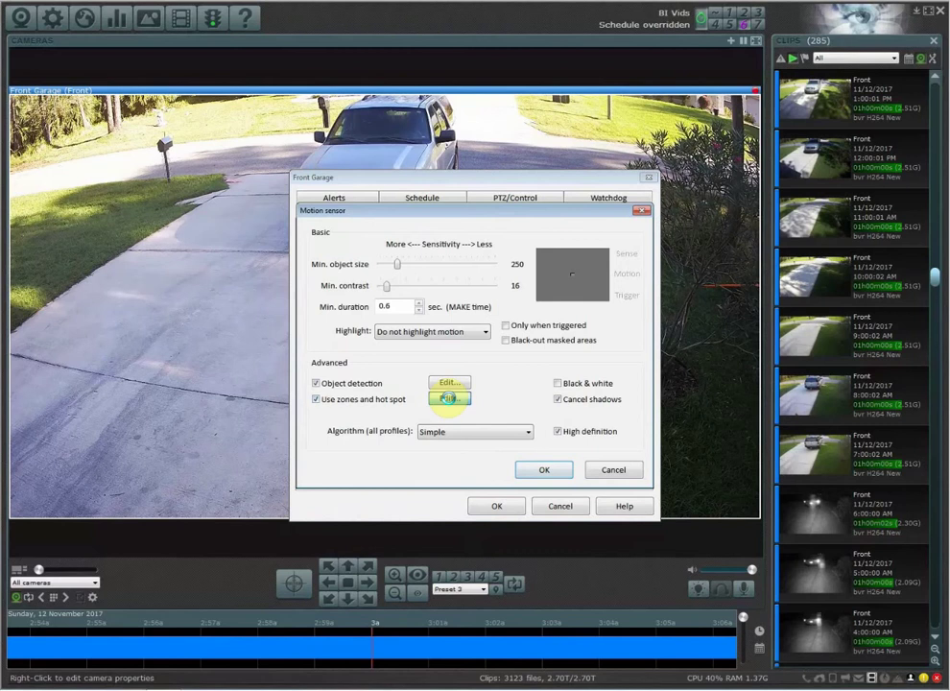
click(448, 398)
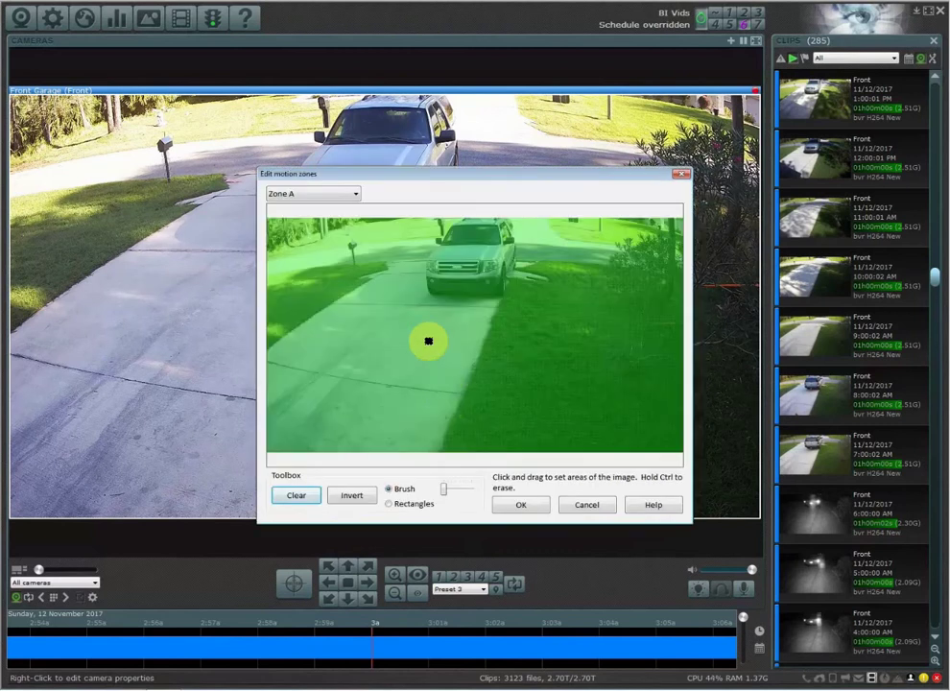
Look through the available motion zones and clear the whole area marked for Zone A.
click(292, 195)
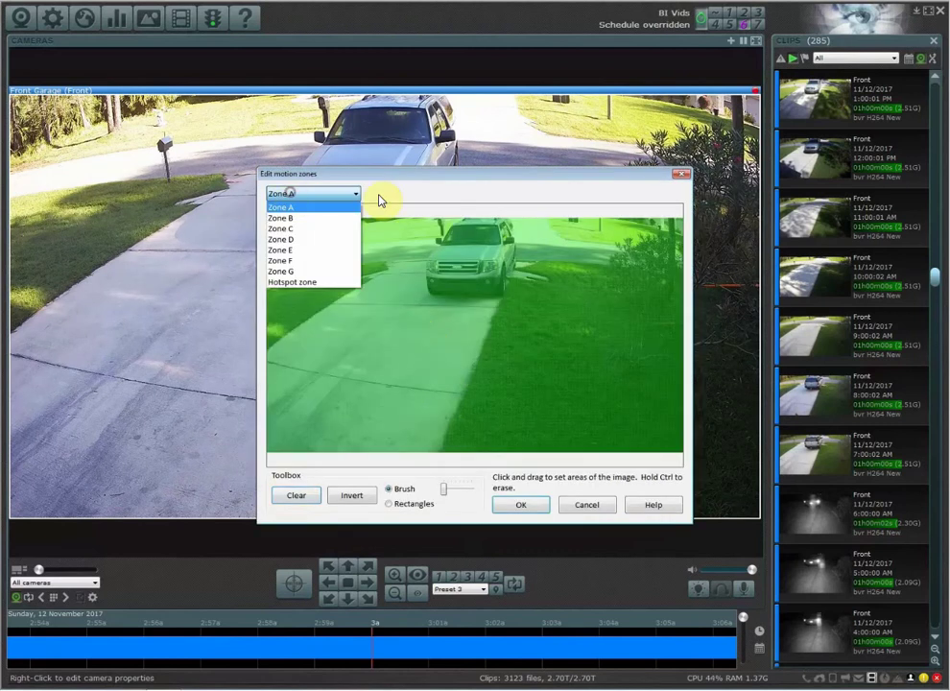
key(Down)
key(Down)
key(Down)
key(Down)
key(Down)
key(Down)
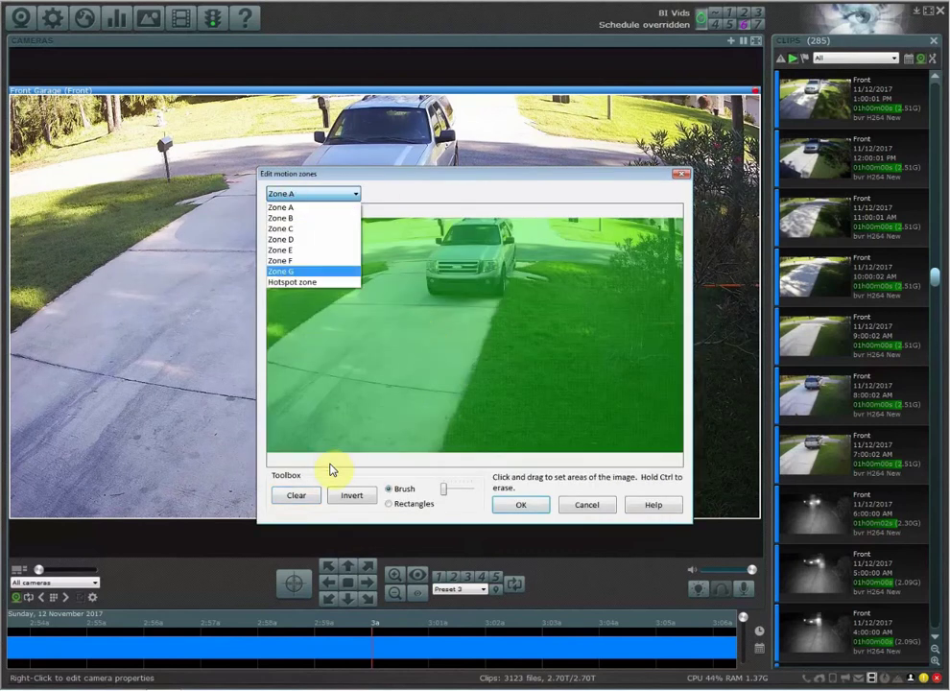
click(298, 502)
click(297, 499)
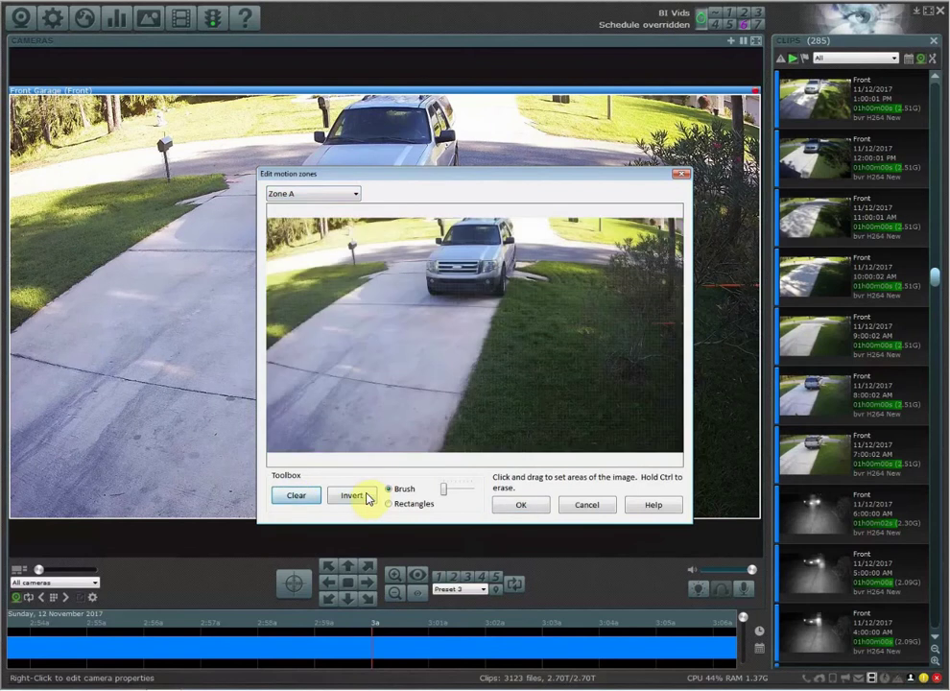
Mark Zone A as a rectangle over the street and mailbox area, reaching the front of the parked vehicle.
click(290, 198)
click(288, 206)
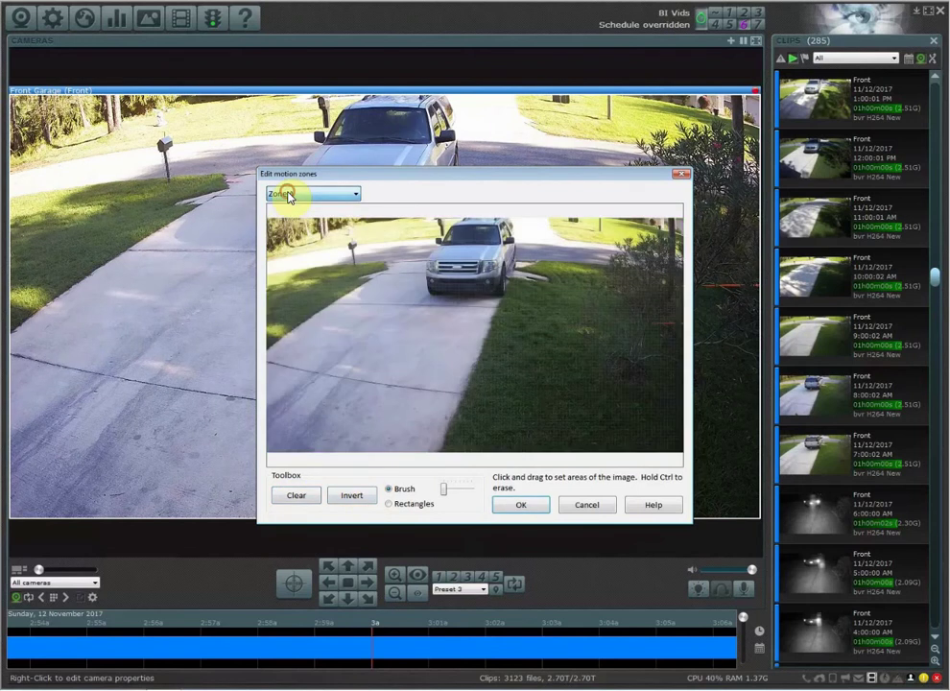
click(389, 505)
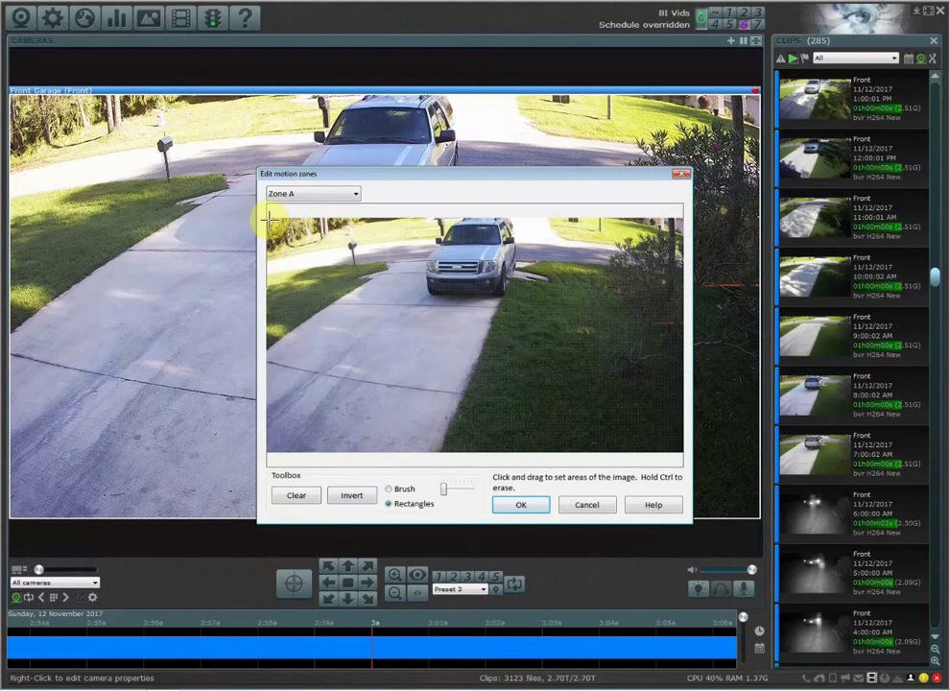
drag(269, 222, 455, 284)
Mark Zone B as a rectangle over the left part of the driveway, just below Zone A.
click(309, 193)
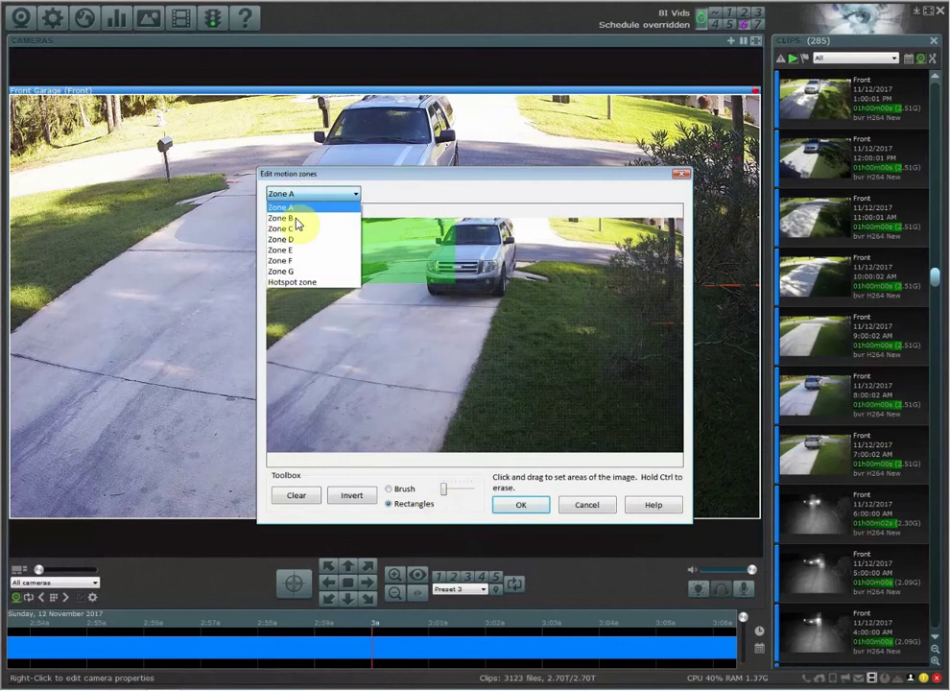
click(296, 220)
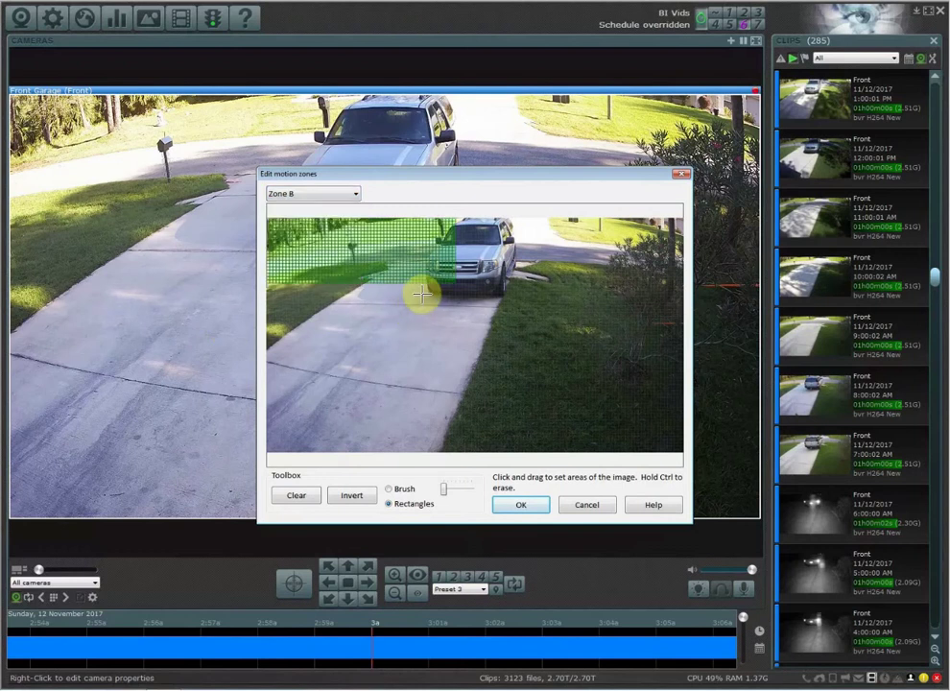
drag(423, 293, 235, 459)
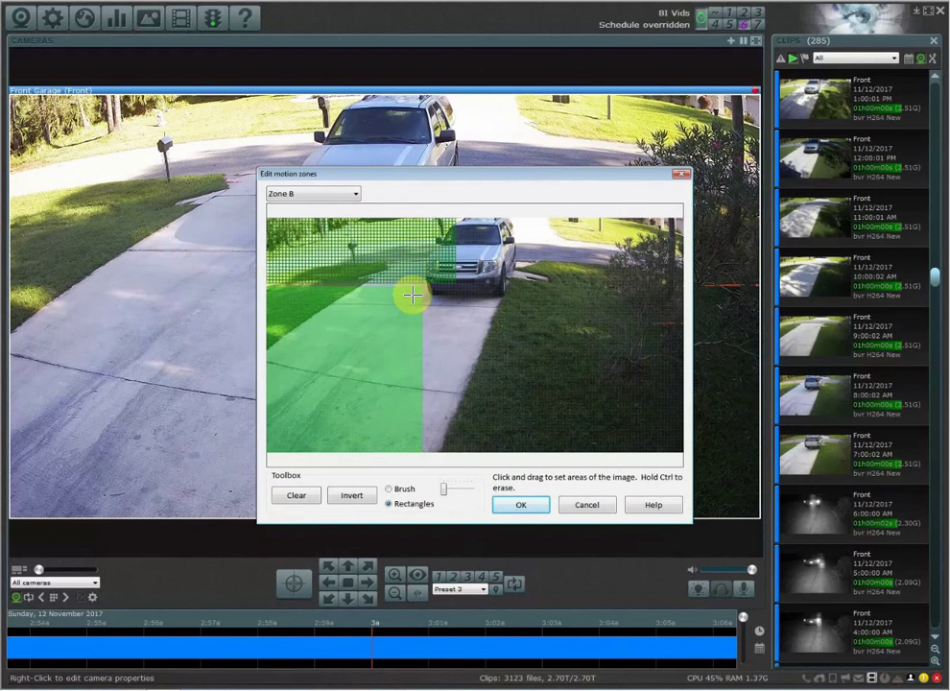
Mark Zone C with rectangles over the driveway's right edge, the lawn and the parked vehicle, beside Zones A and B.
click(305, 194)
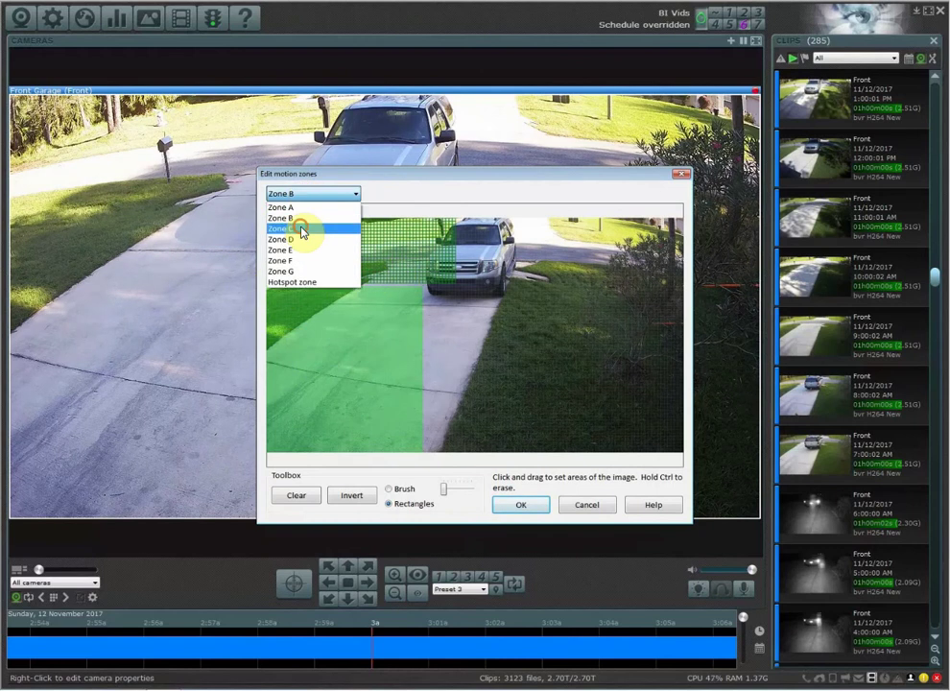
click(302, 233)
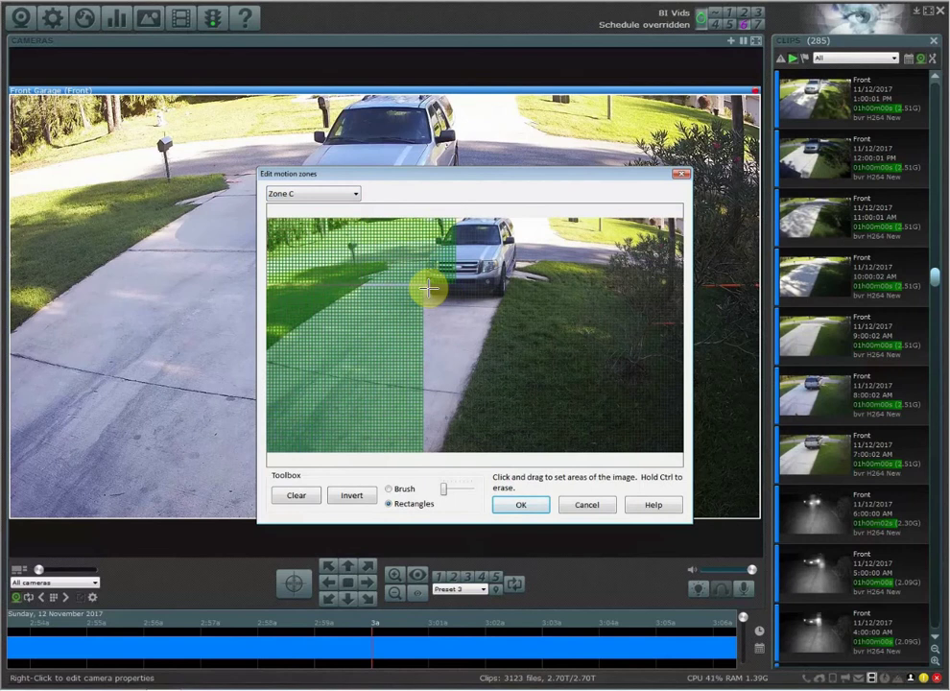
drag(429, 286, 684, 452)
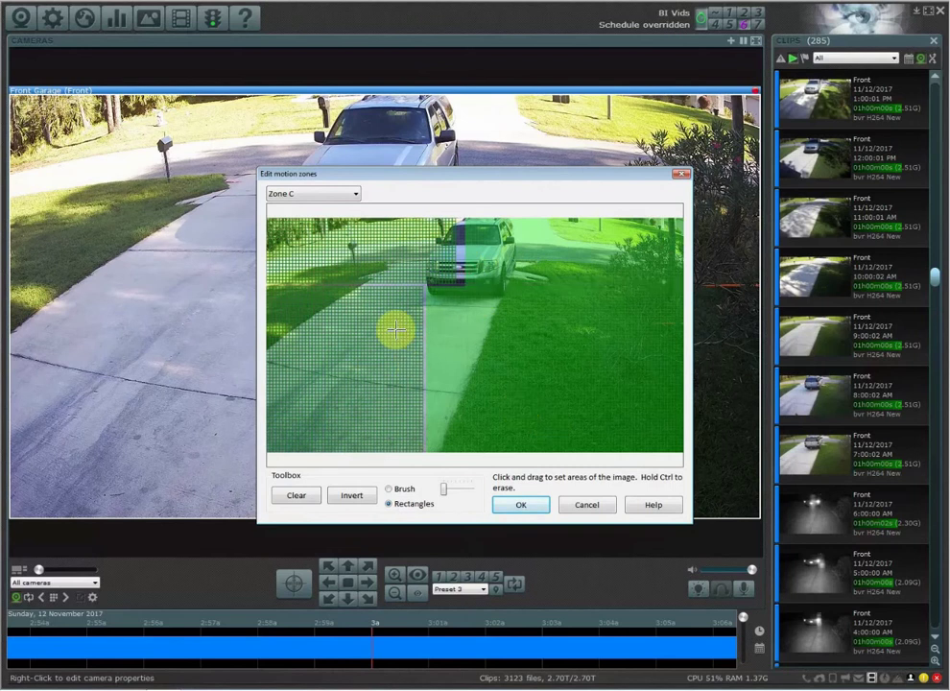
Save the motion zones and enable Black-out masked areas in the Front Garage camera's motion sensor settings.
click(305, 195)
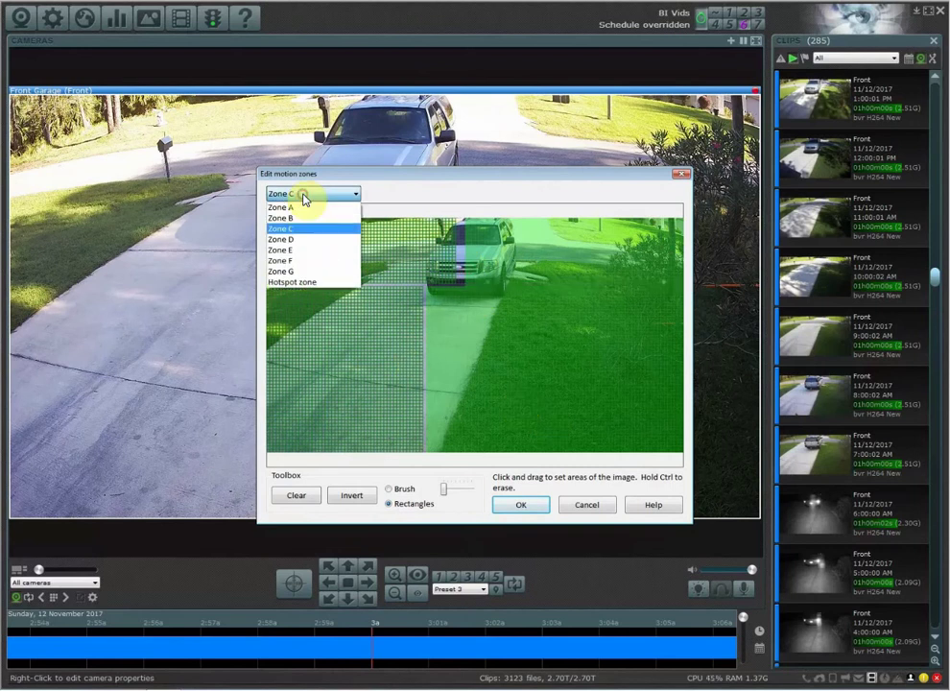
click(288, 248)
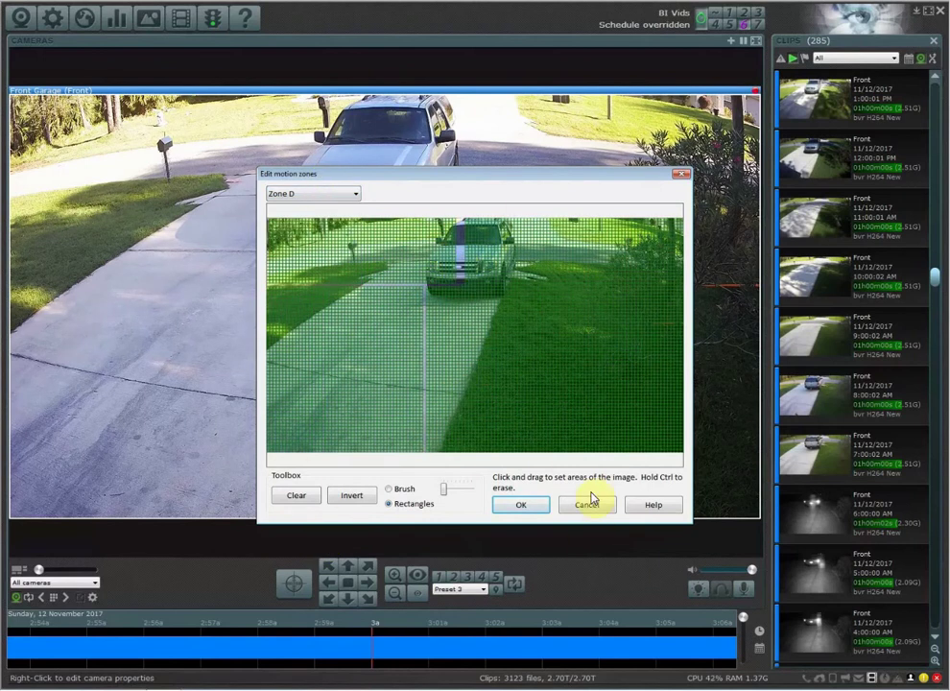
click(518, 509)
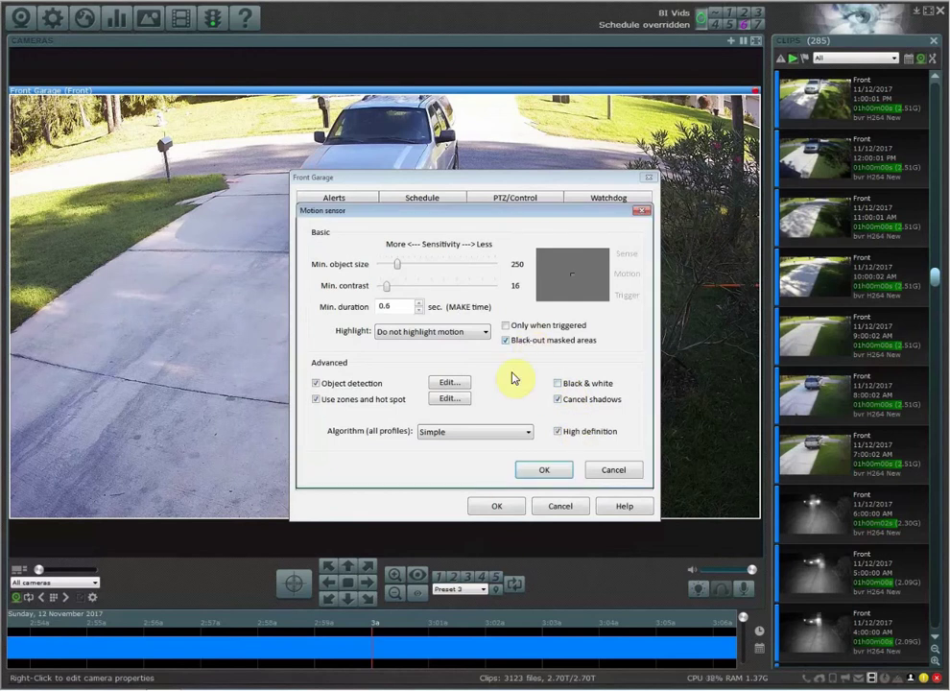
click(544, 469)
click(491, 509)
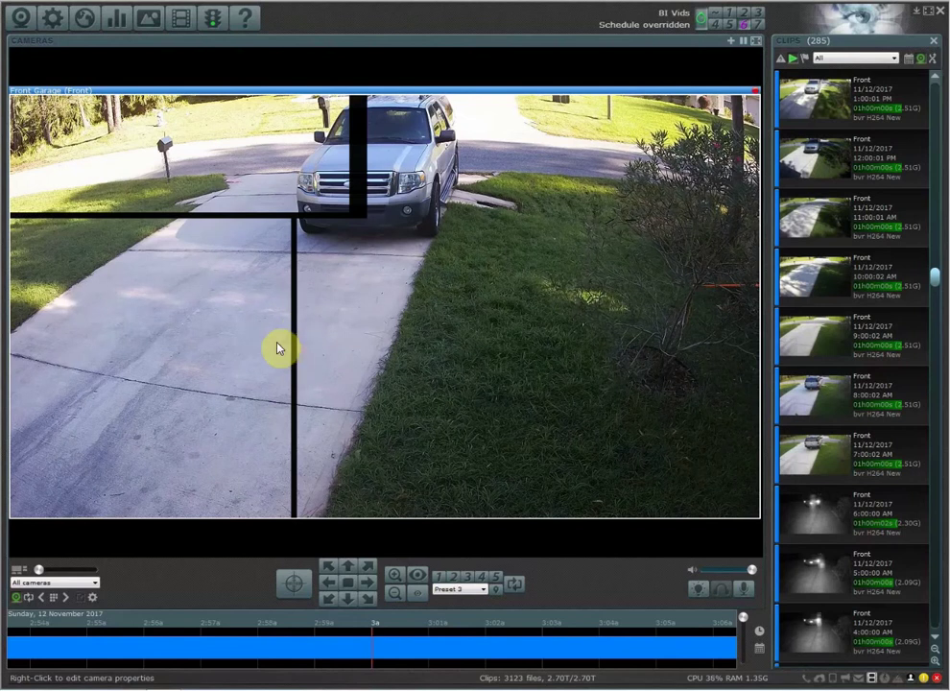
Extend Zone G over the entire Front Garage image in the BI Vids motion sensor settings and save the camera properties.
right_click(342, 231)
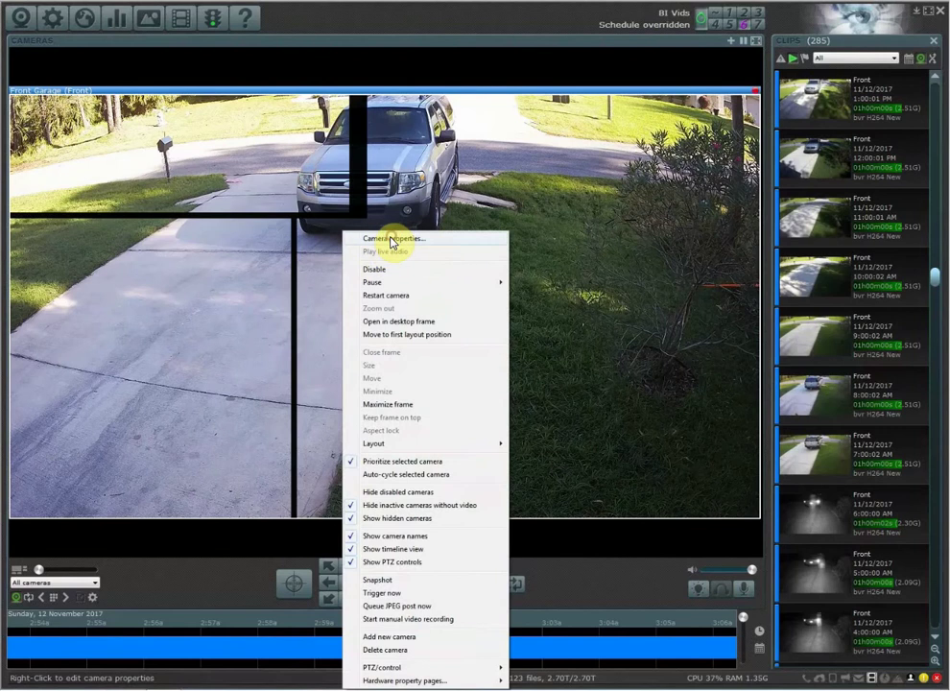
click(389, 237)
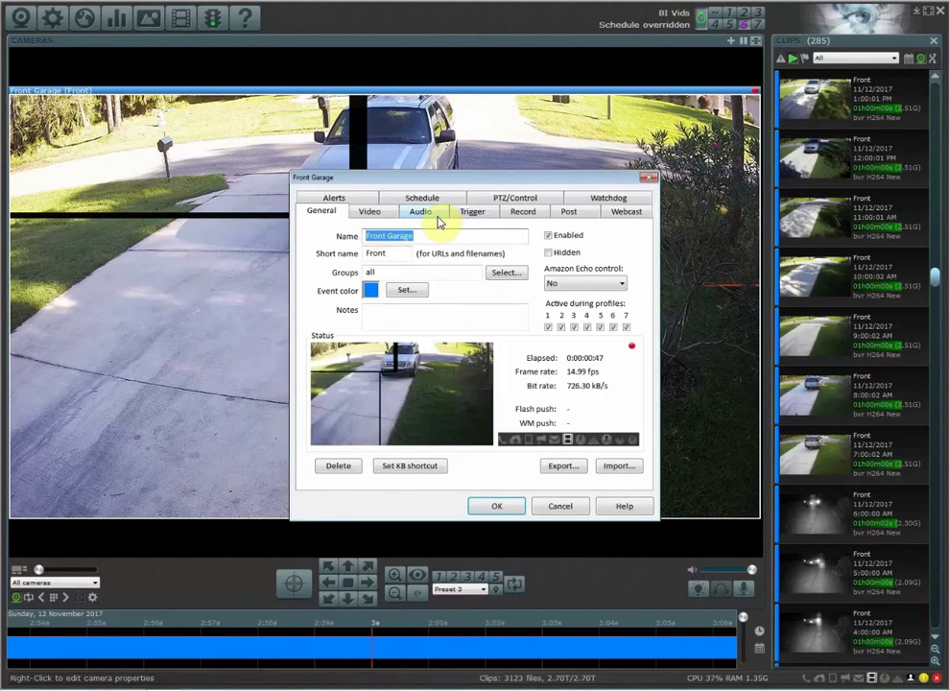
click(471, 212)
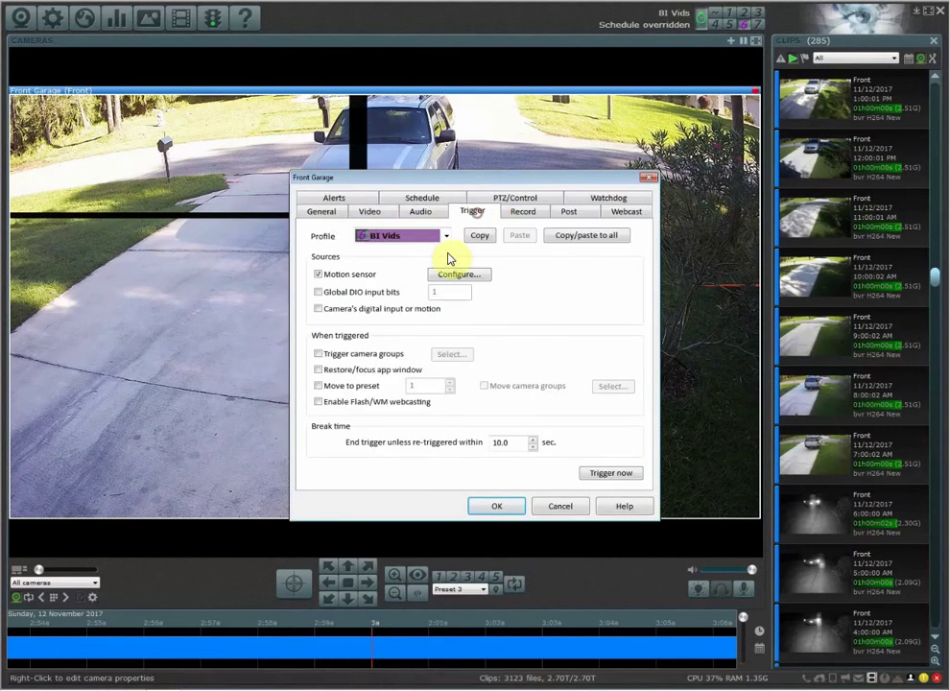
click(451, 274)
click(440, 399)
click(309, 193)
click(286, 269)
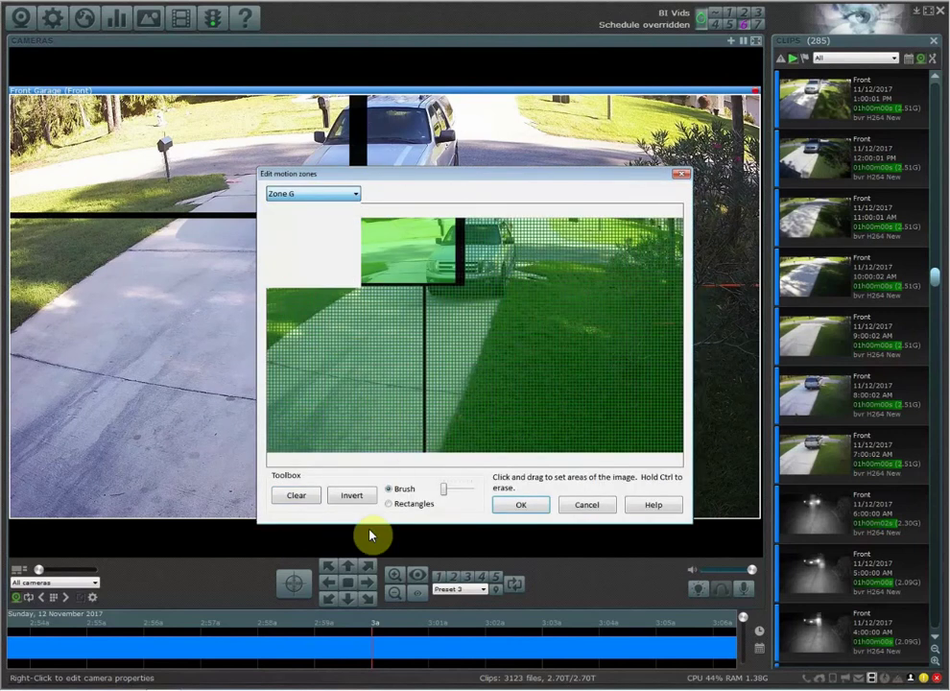
click(347, 495)
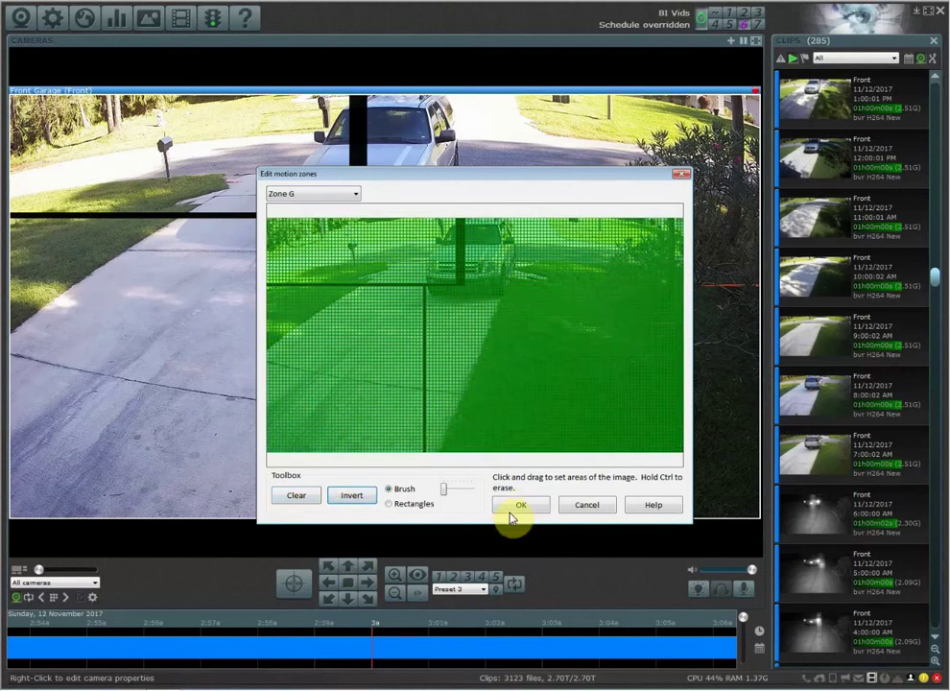
click(517, 505)
click(544, 470)
click(495, 507)
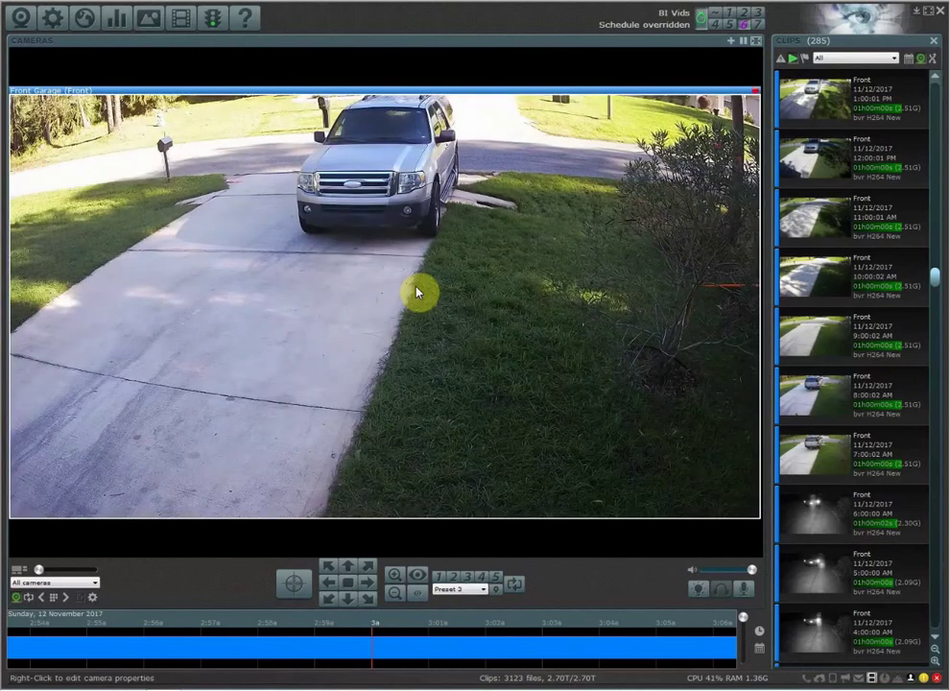
Enable Object crosses zones in the Front Garage camera's object detection and set the rule to A-B, A-C, B-C.
right_click(375, 237)
click(383, 243)
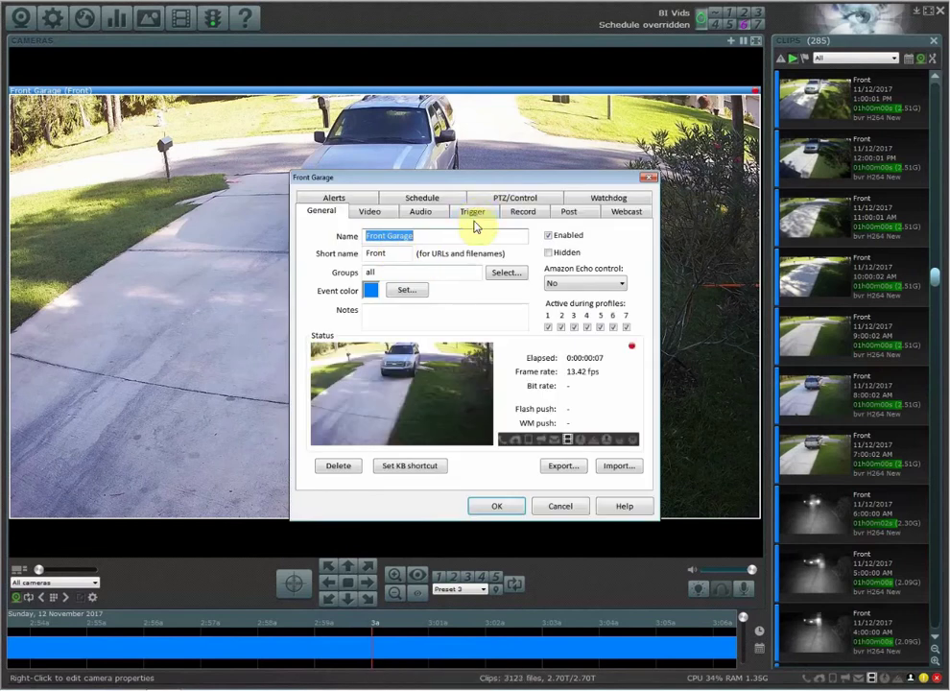
click(471, 212)
click(450, 272)
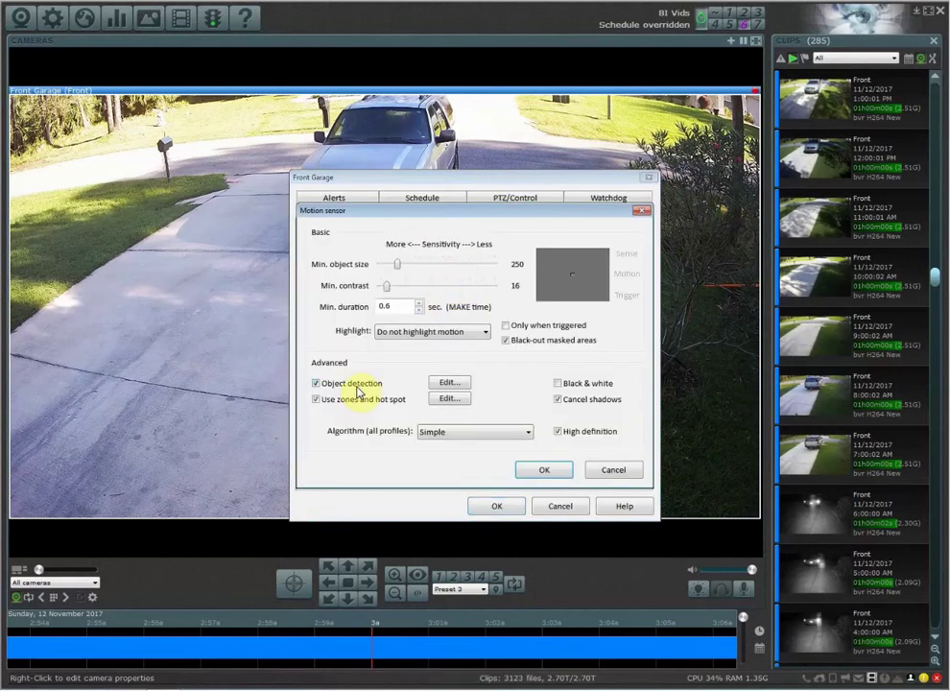
click(446, 383)
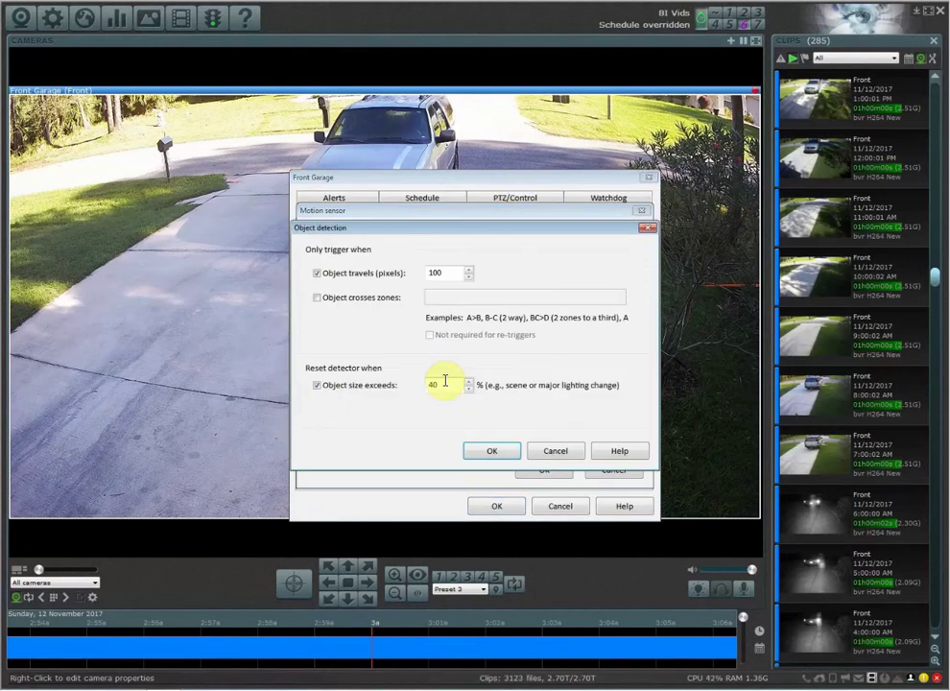
click(357, 303)
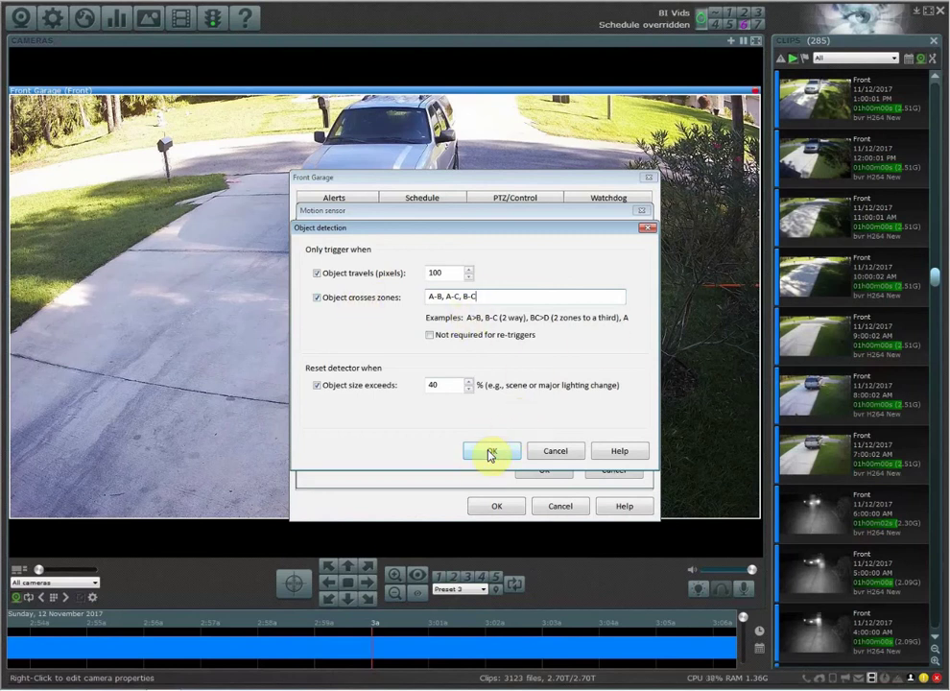
click(490, 453)
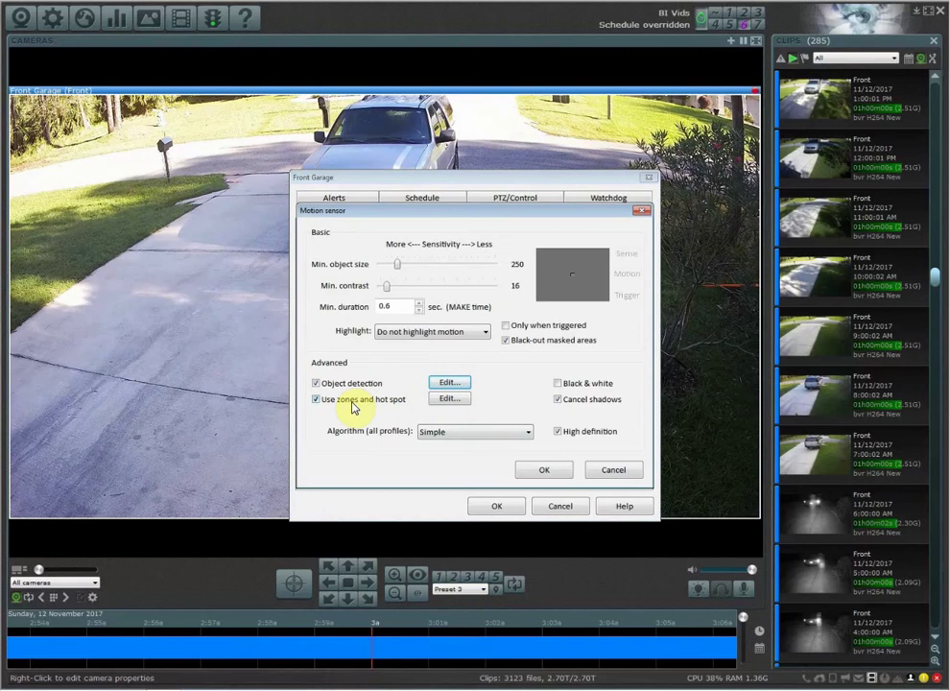
Review the zone-crossing rule in the object detection settings and save the Front Garage camera's trigger configuration.
click(451, 382)
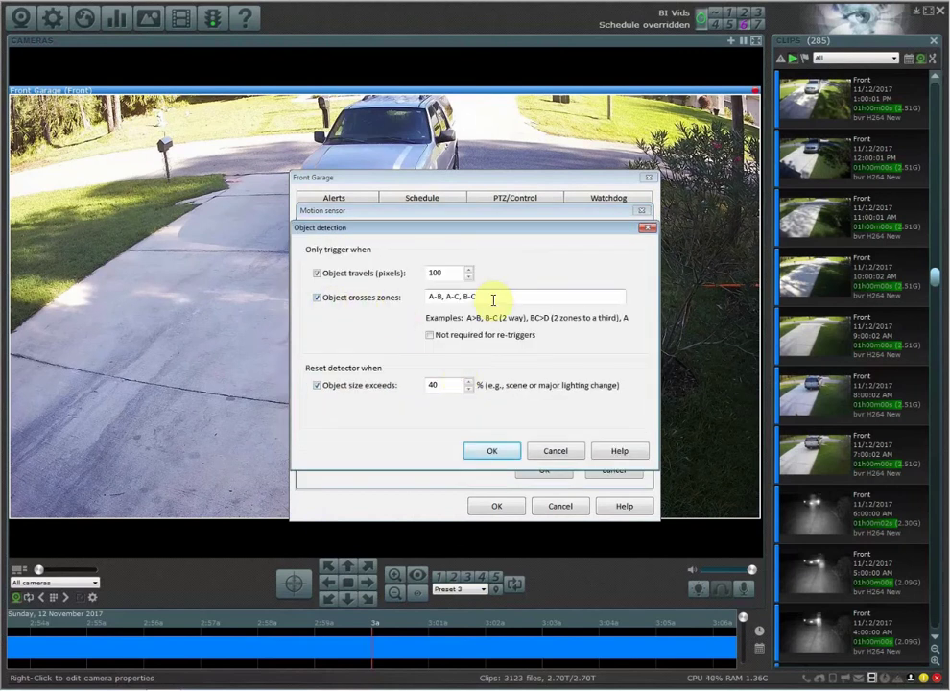
drag(490, 301, 391, 310)
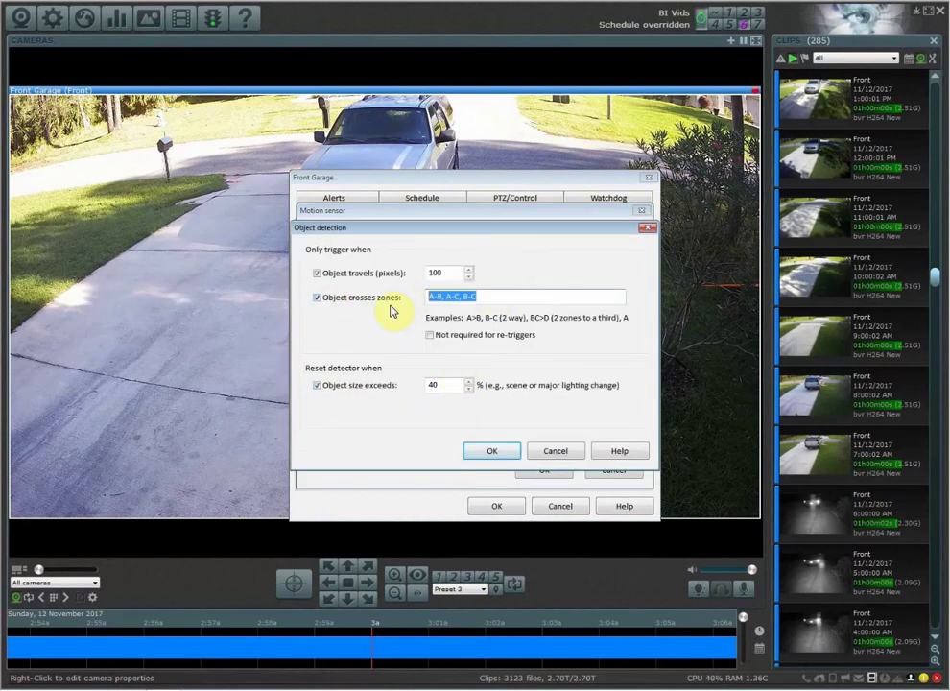
click(492, 451)
click(549, 468)
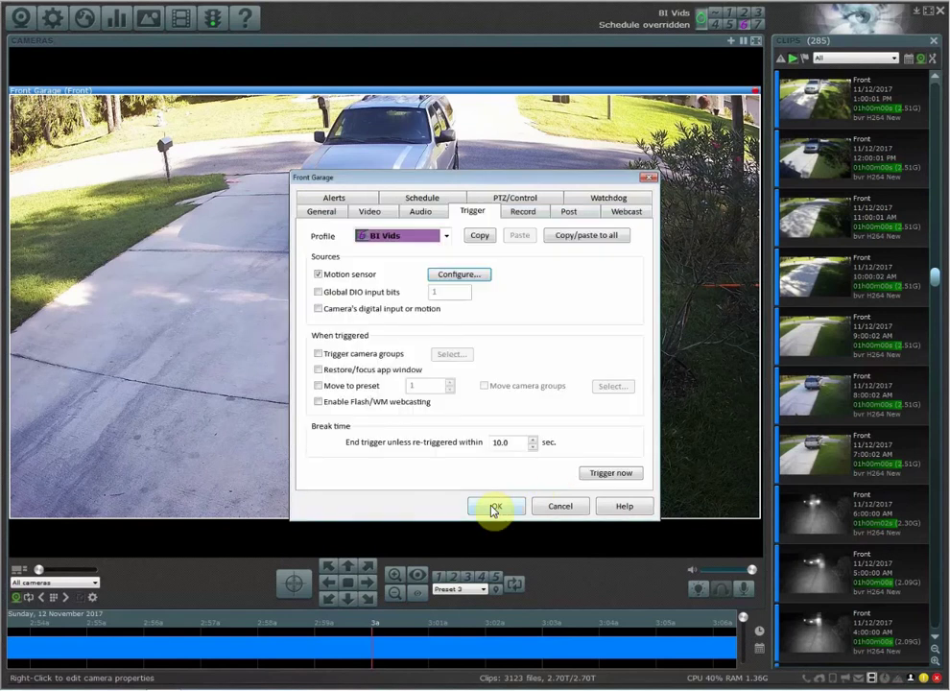
click(493, 507)
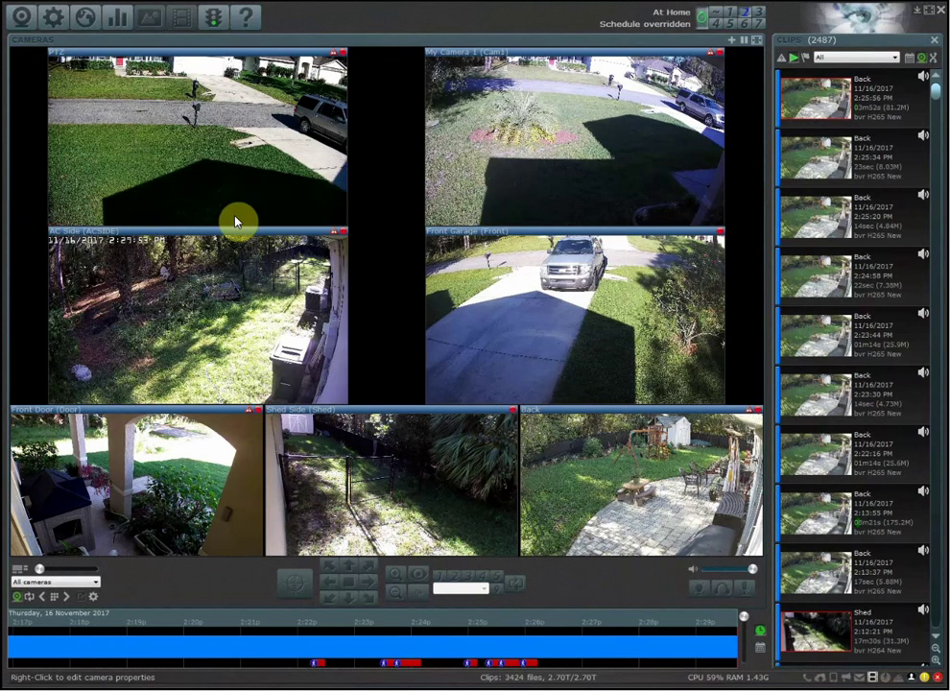
Enable the Default schedule and draw BI Vids time blocks on all seven days, with Monday's running from about noon to 3:50 PM.
click(54, 20)
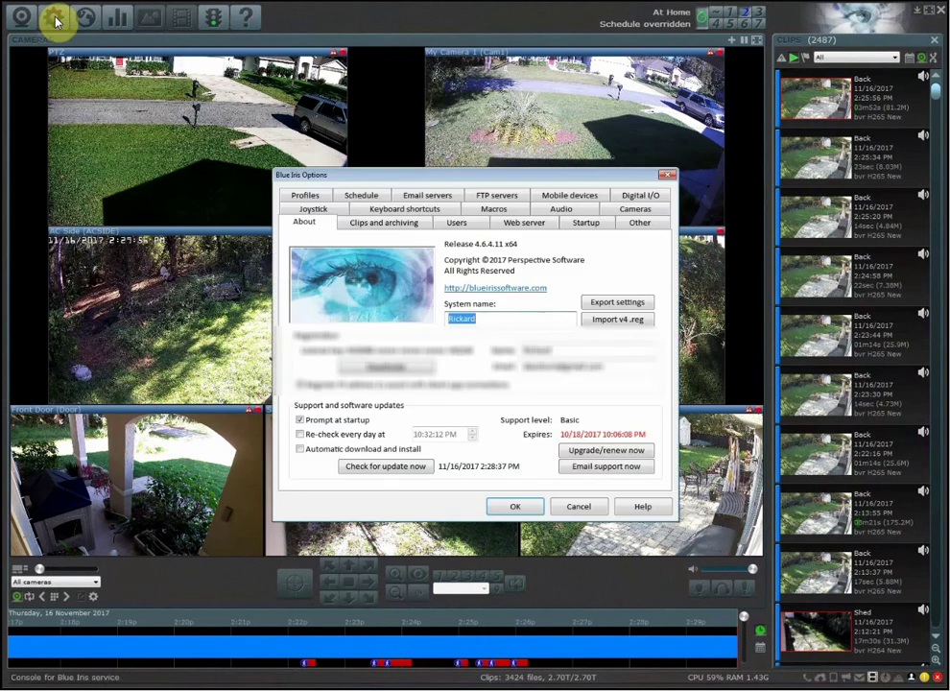
click(363, 196)
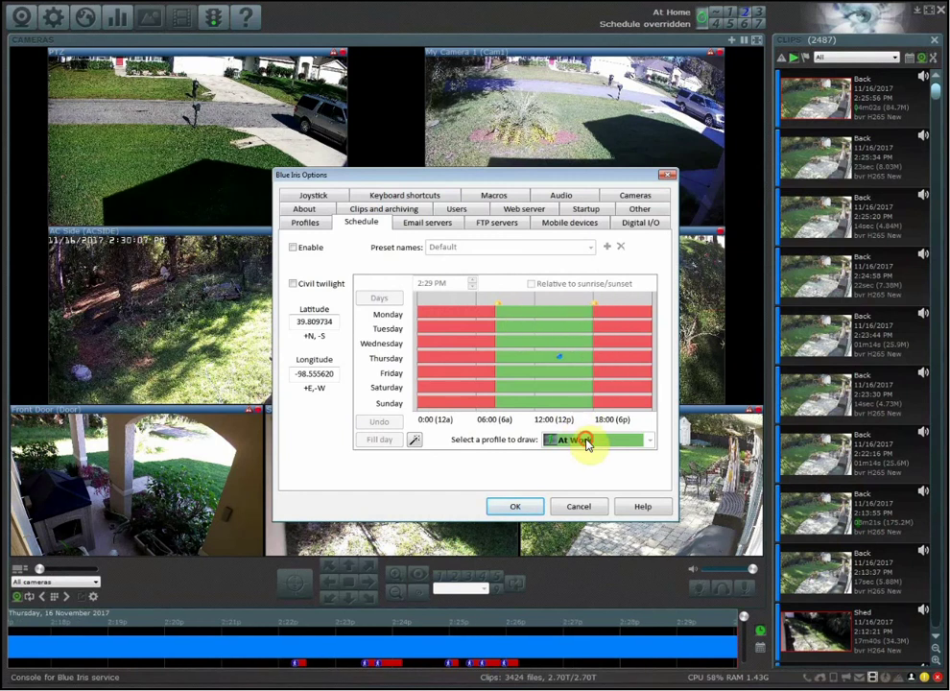
click(293, 248)
click(597, 439)
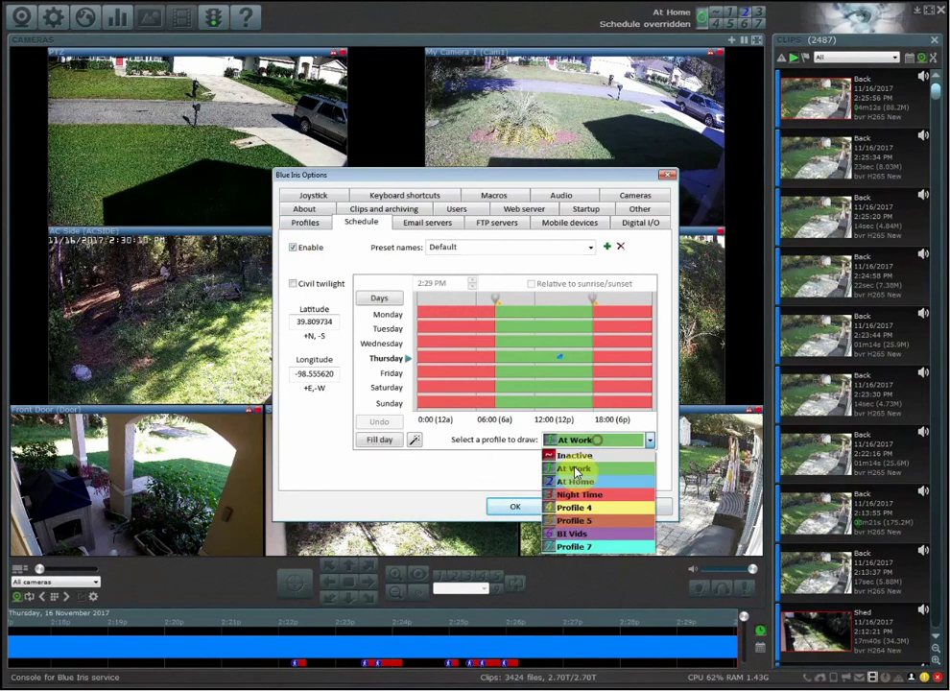
click(572, 534)
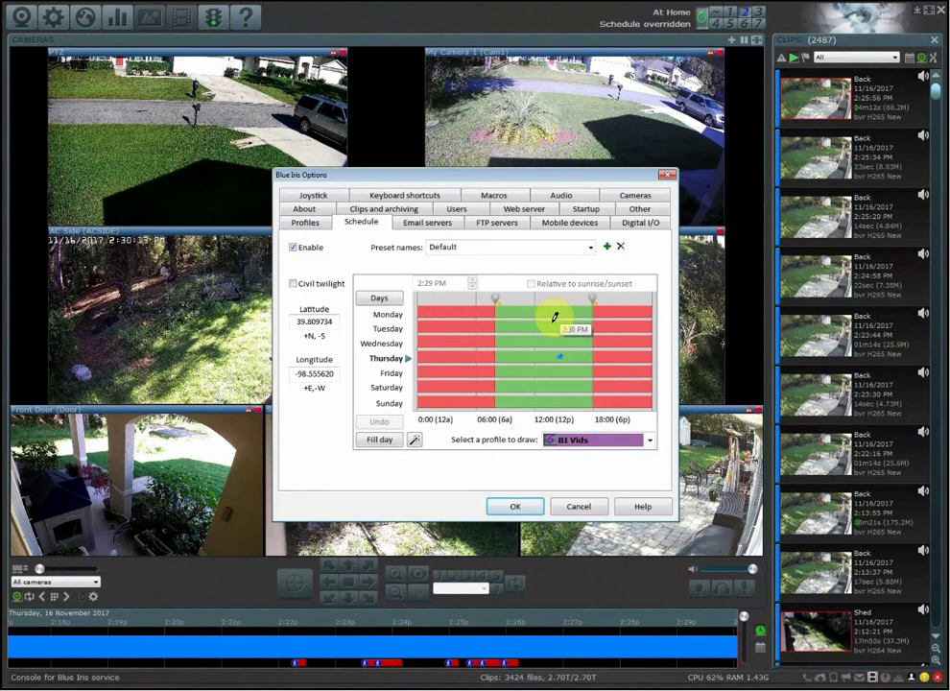
mouse_move(540, 321)
mouse_down()
mouse_move(568, 319)
mouse_move(542, 340)
mouse_move(567, 330)
mouse_move(564, 352)
mouse_move(537, 374)
mouse_move(562, 367)
mouse_move(538, 384)
mouse_move(565, 382)
mouse_move(549, 395)
mouse_move(569, 388)
mouse_move(542, 309)
mouse_move(568, 304)
mouse_up()
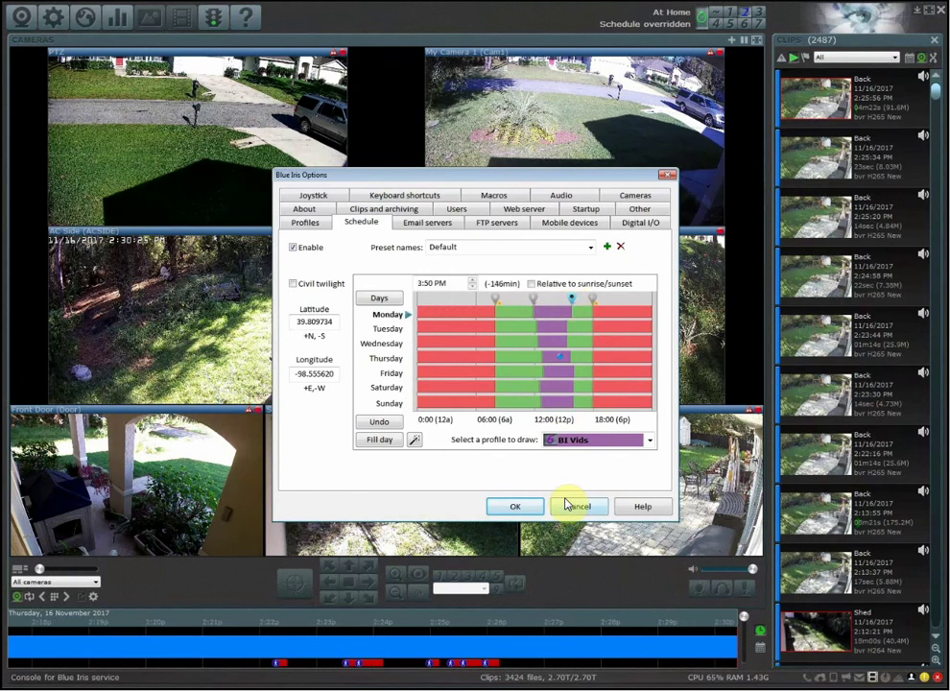